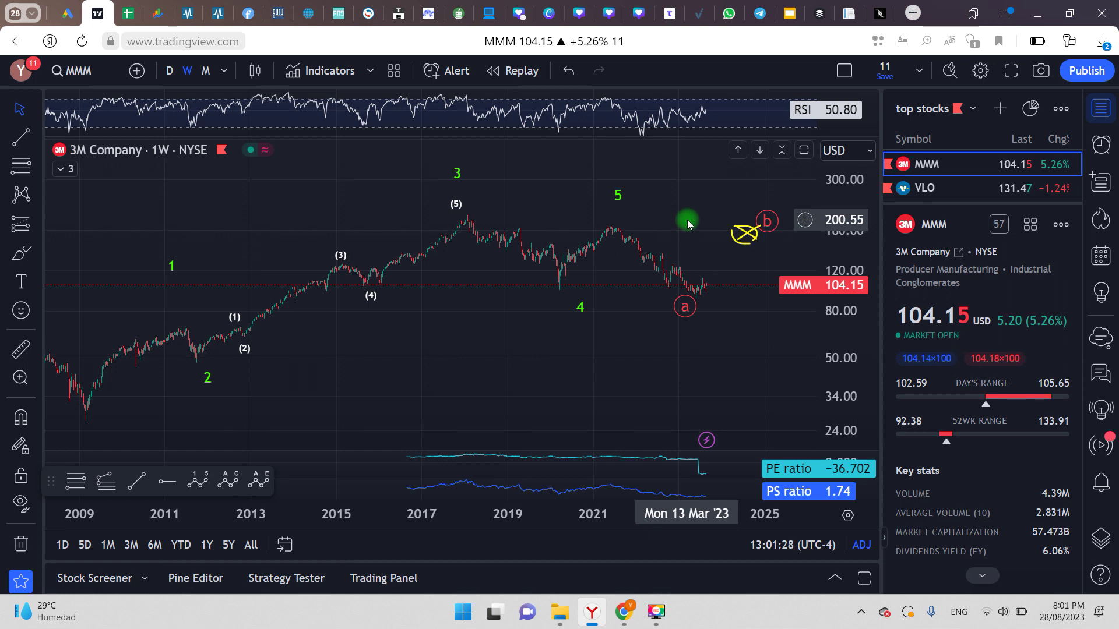
Select and release the Elliott wave drawing, then return to the 3M TradingView chart
click(617, 201)
click(637, 193)
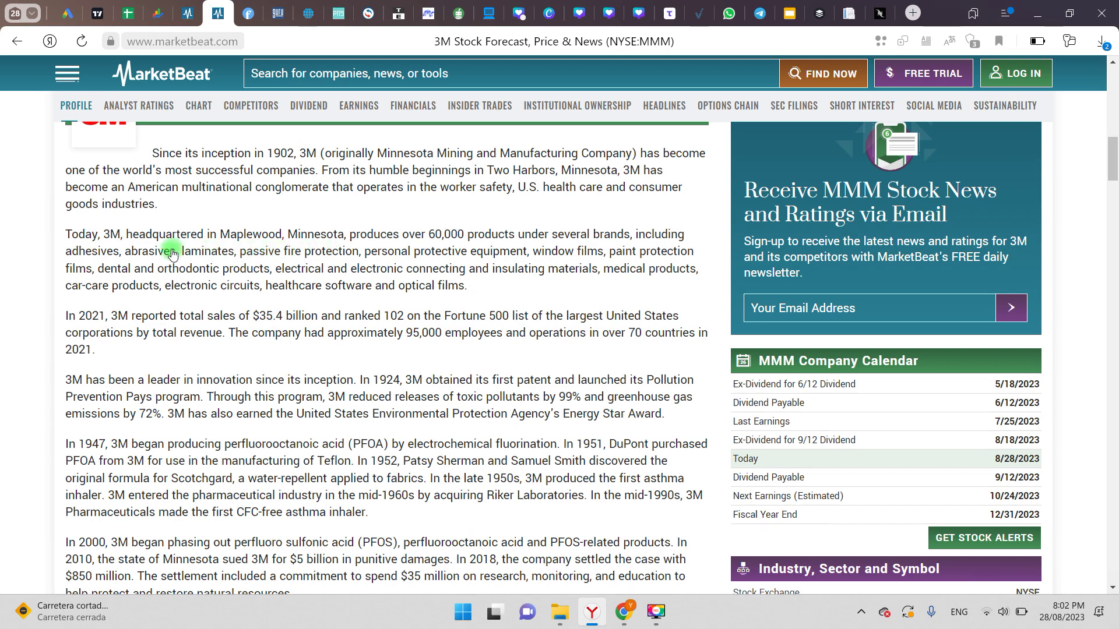
click(97, 14)
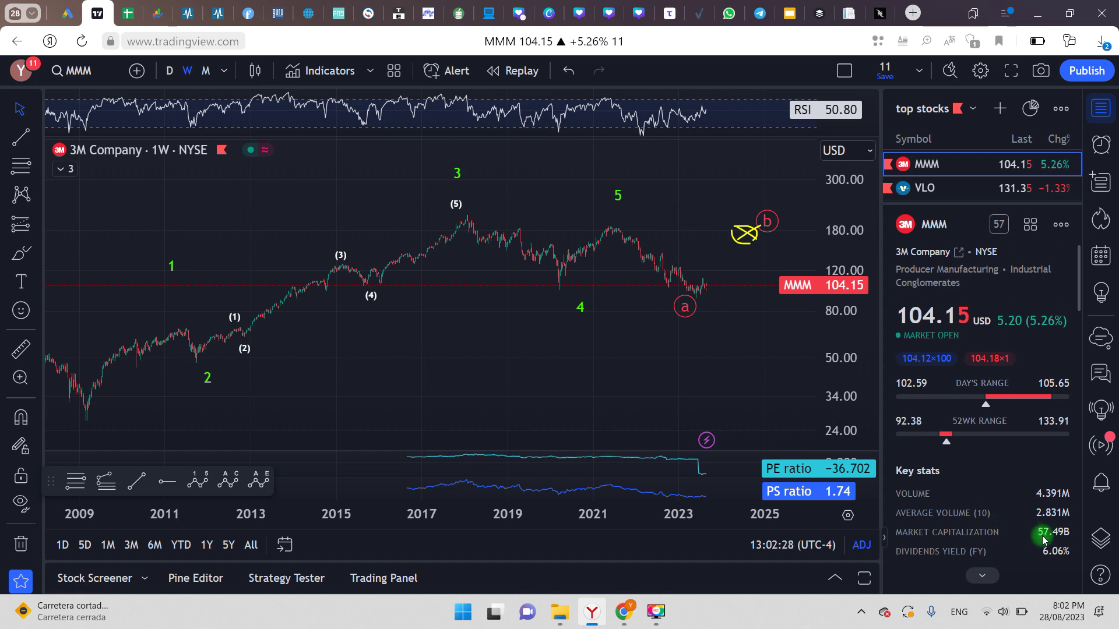
Widen the MMM details panel and show the income statement as annual 2018–2022 figures
scroll(1045, 541, down, 8)
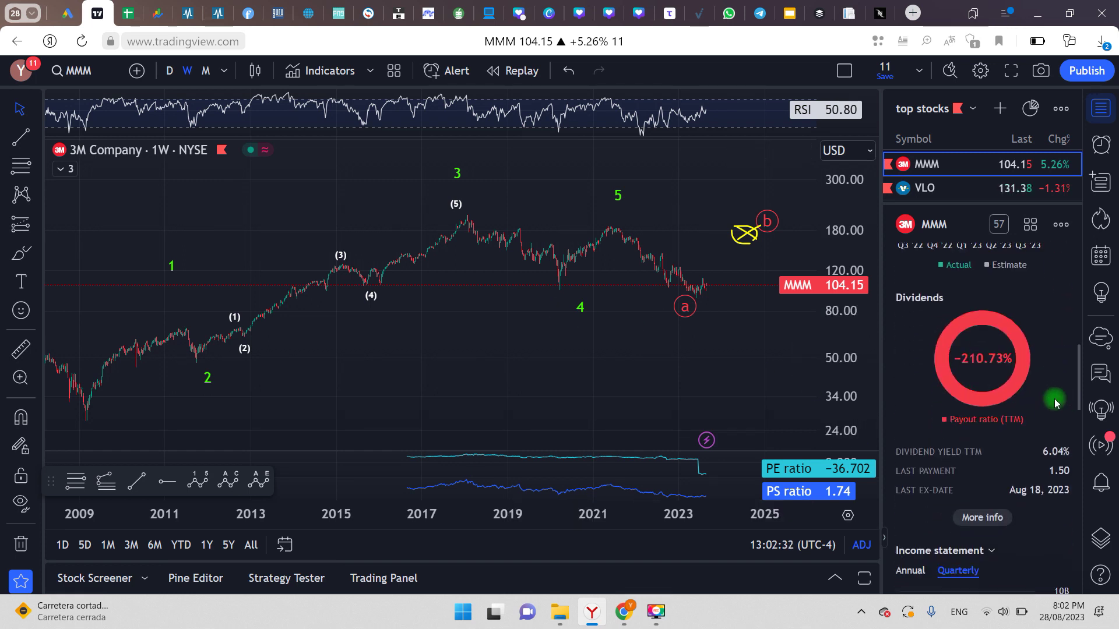
scroll(1054, 398, down, 3)
drag(884, 358, 818, 354)
click(998, 374)
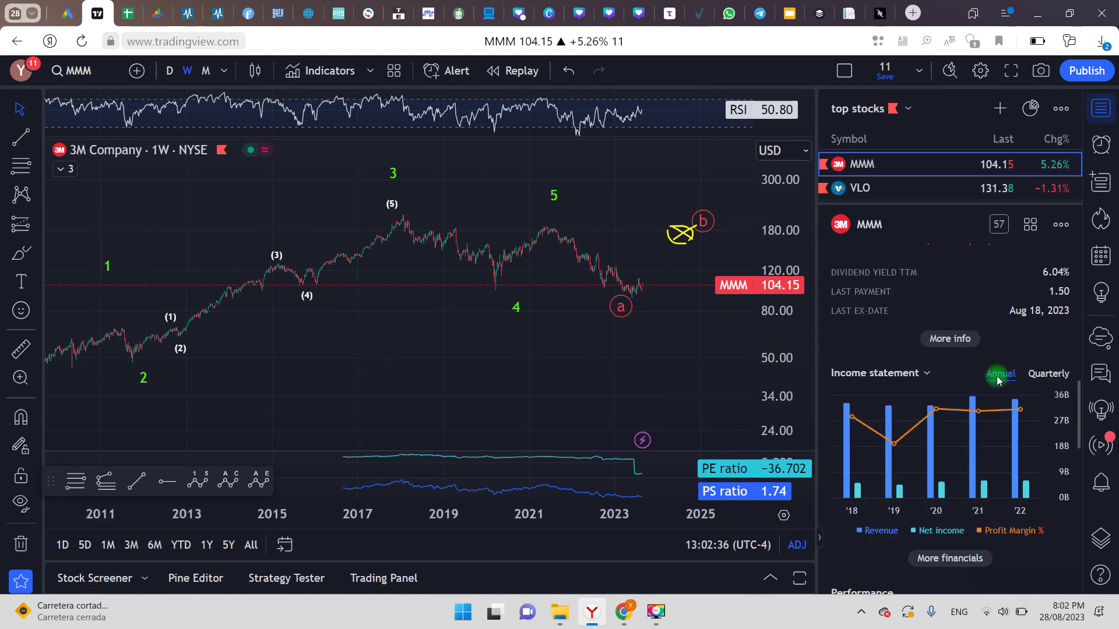
mouse_move(863, 430)
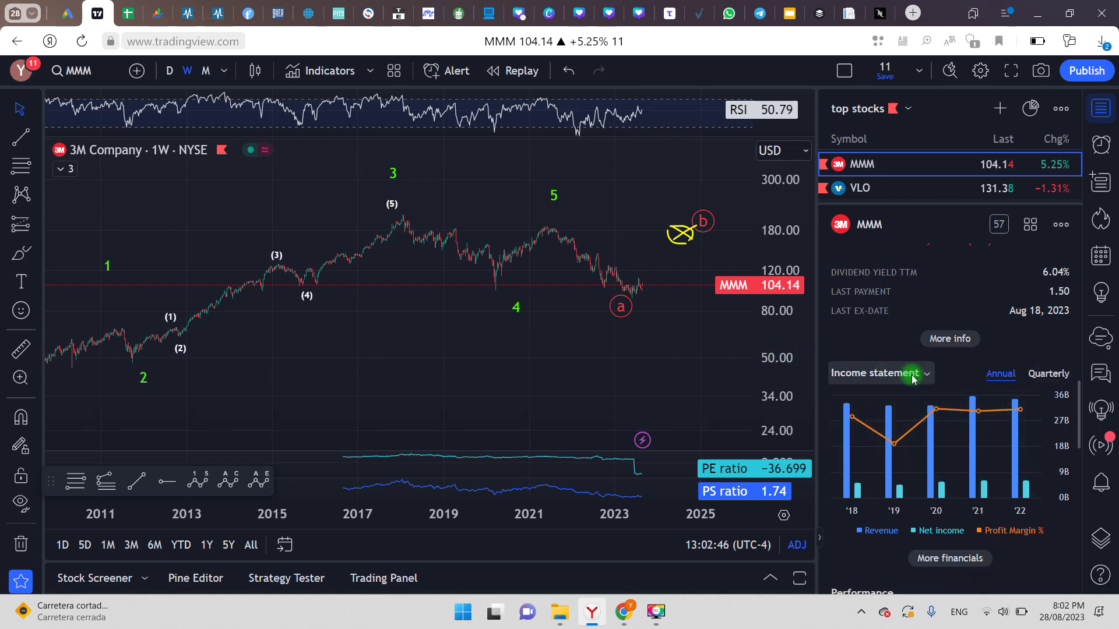
Bring up the stocks spreadsheet and select 3M's MMM ticker row
click(128, 12)
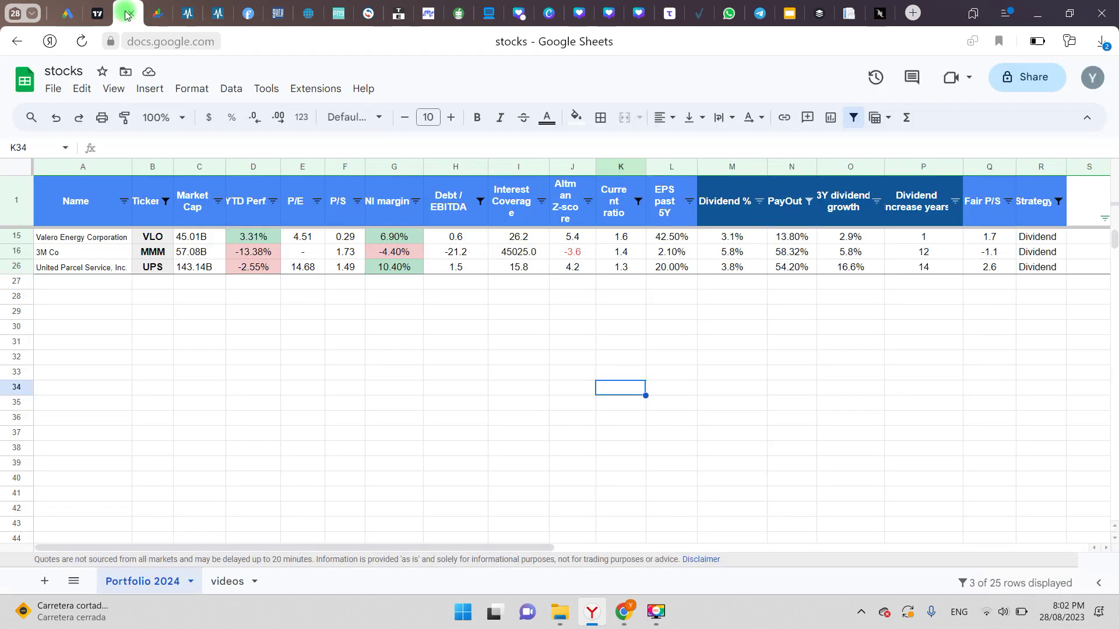
click(295, 346)
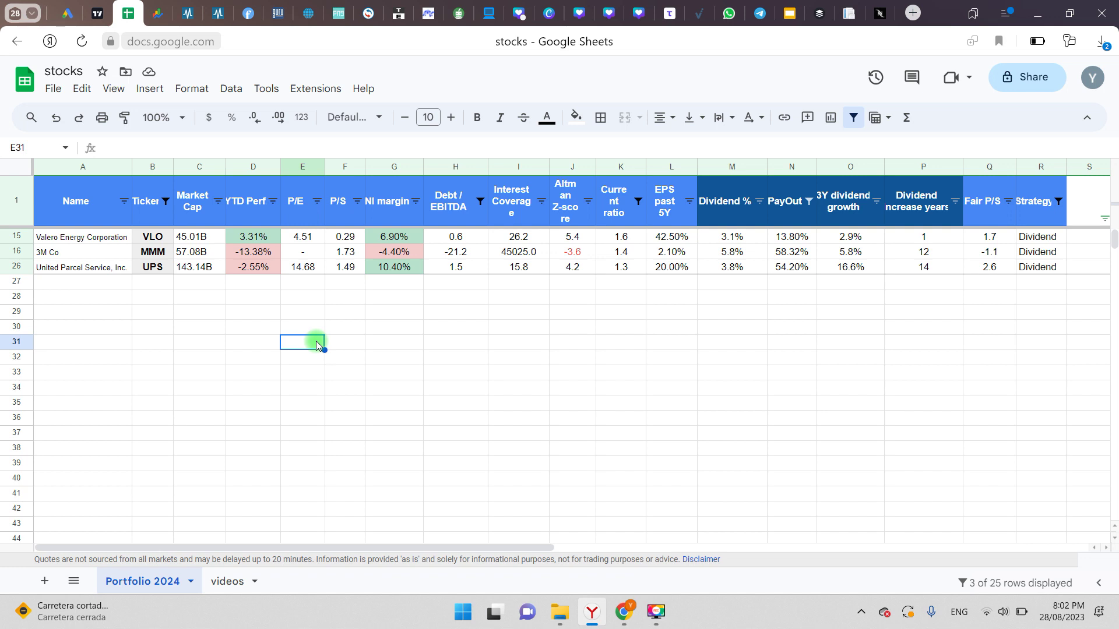
click(234, 317)
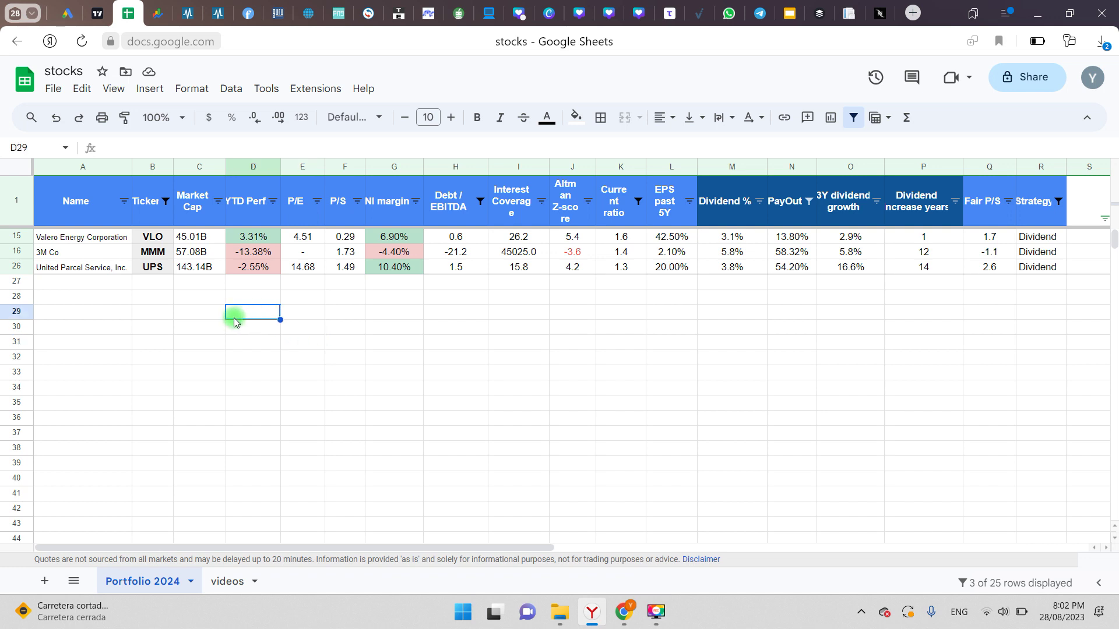
click(153, 253)
click(213, 283)
Inspect the formulas behind Valero's YTD Perf and neighbouring metric cells
click(254, 239)
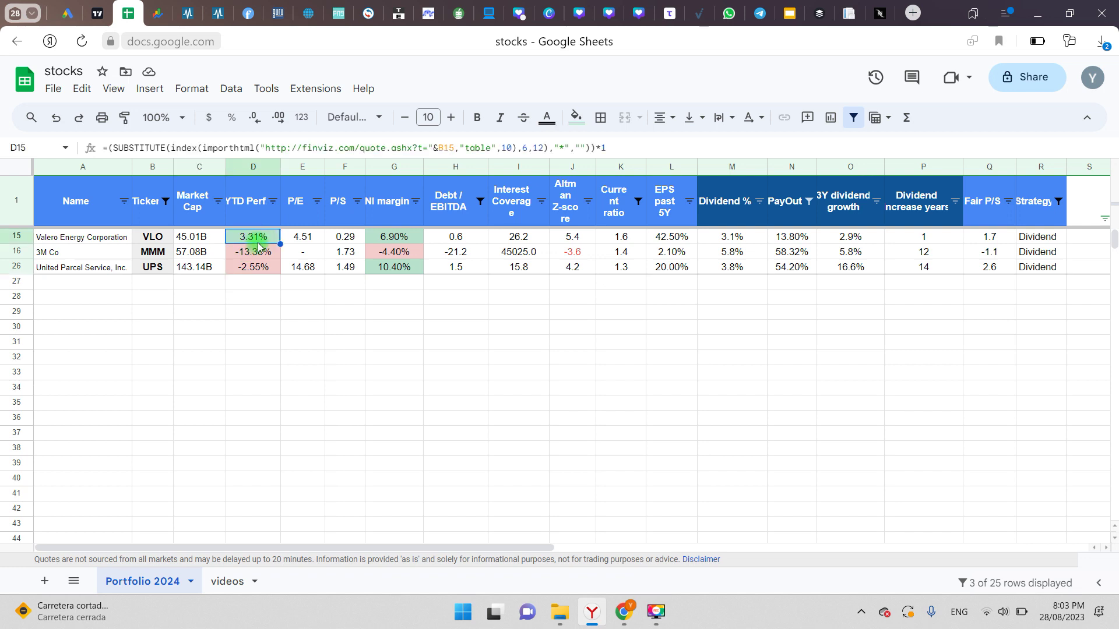
click(280, 302)
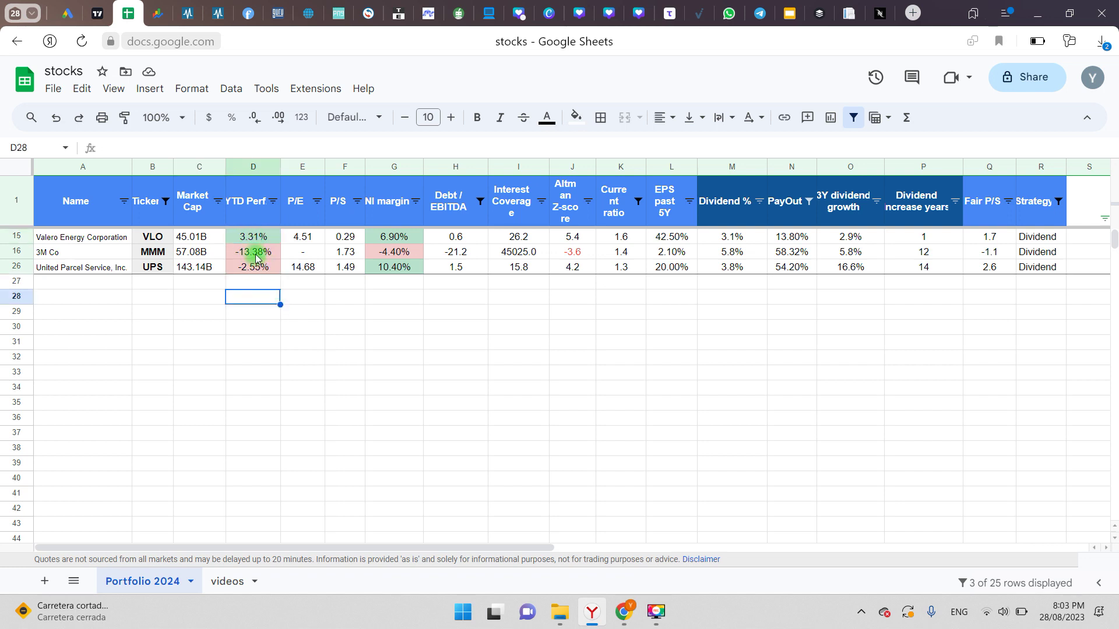
click(383, 314)
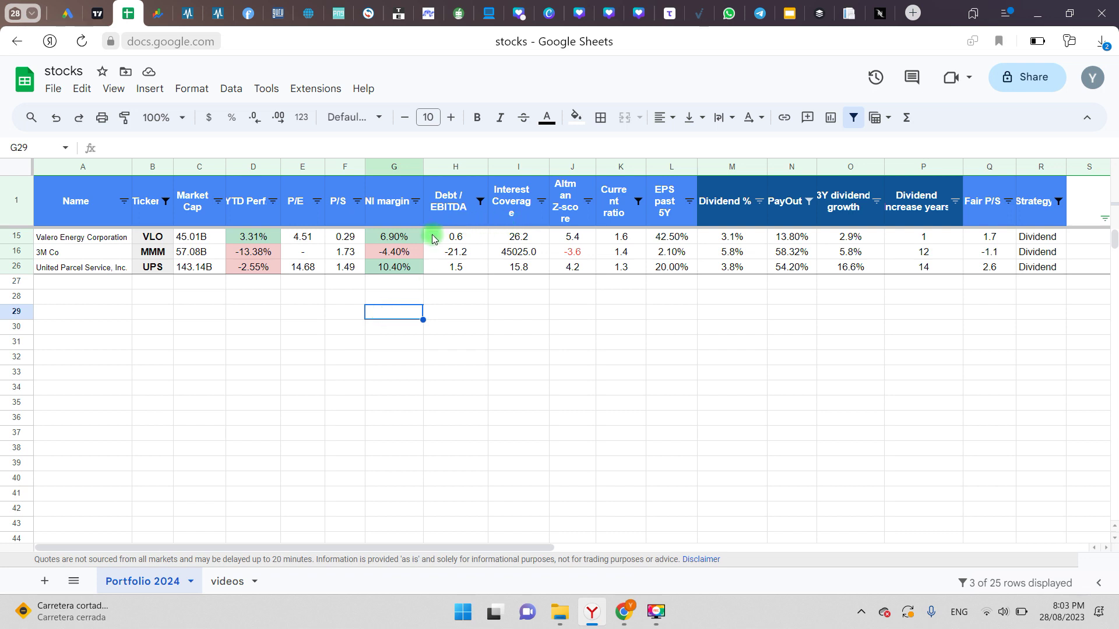
click(433, 319)
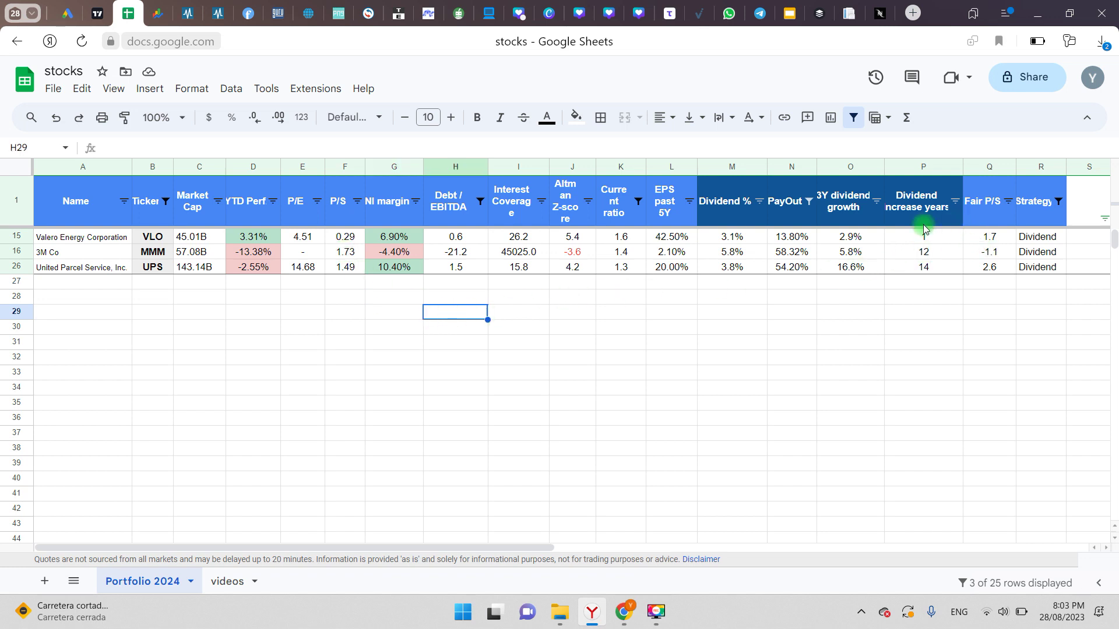
click(393, 331)
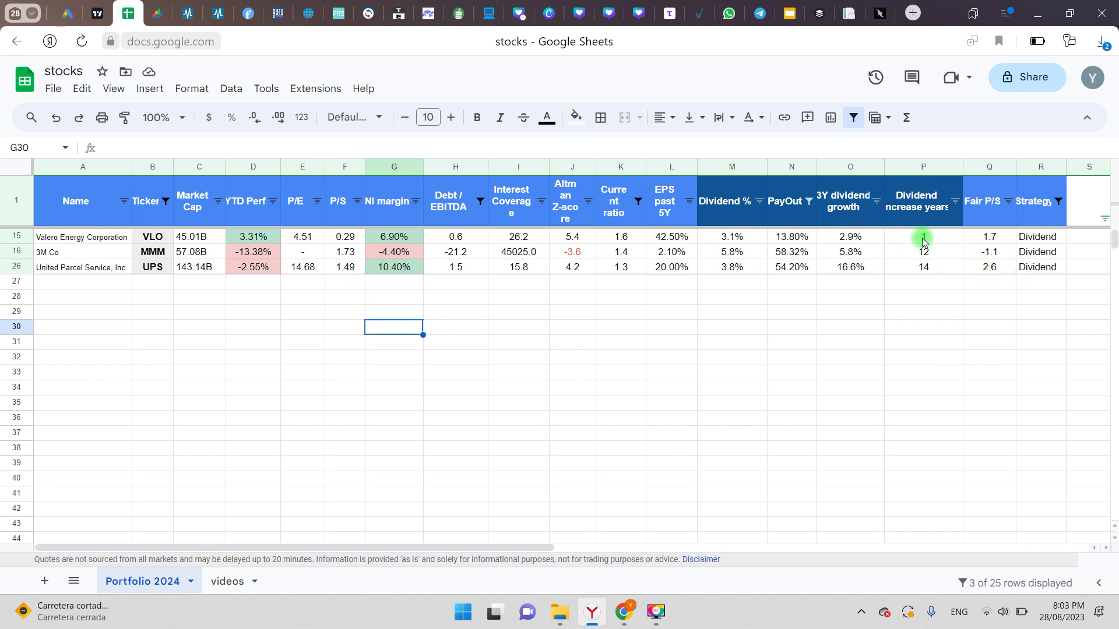
click(625, 331)
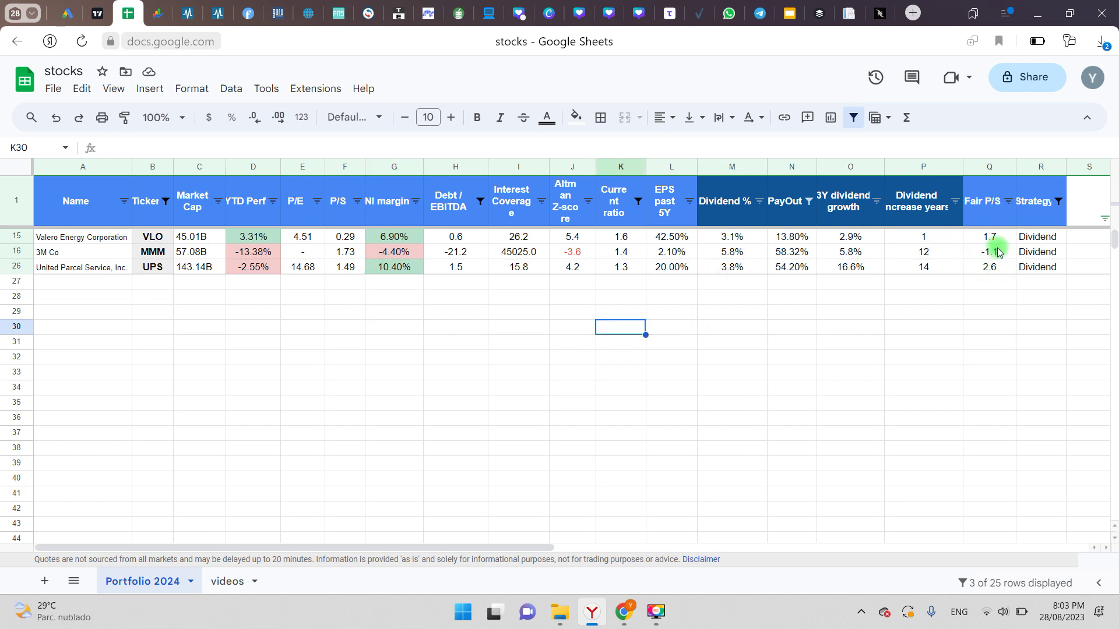
click(580, 340)
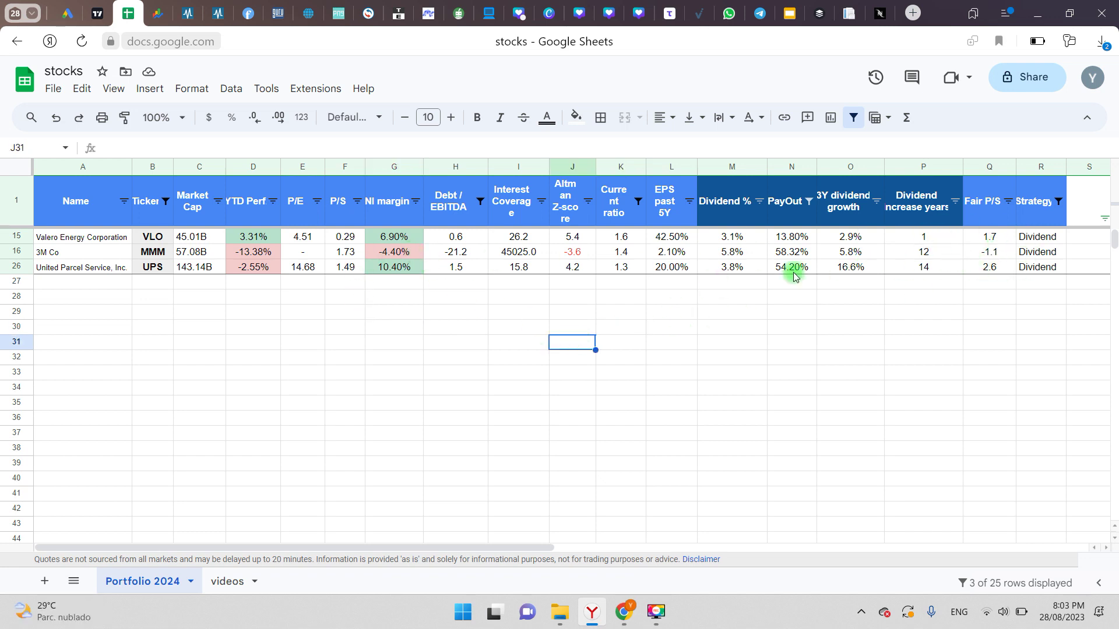
click(462, 329)
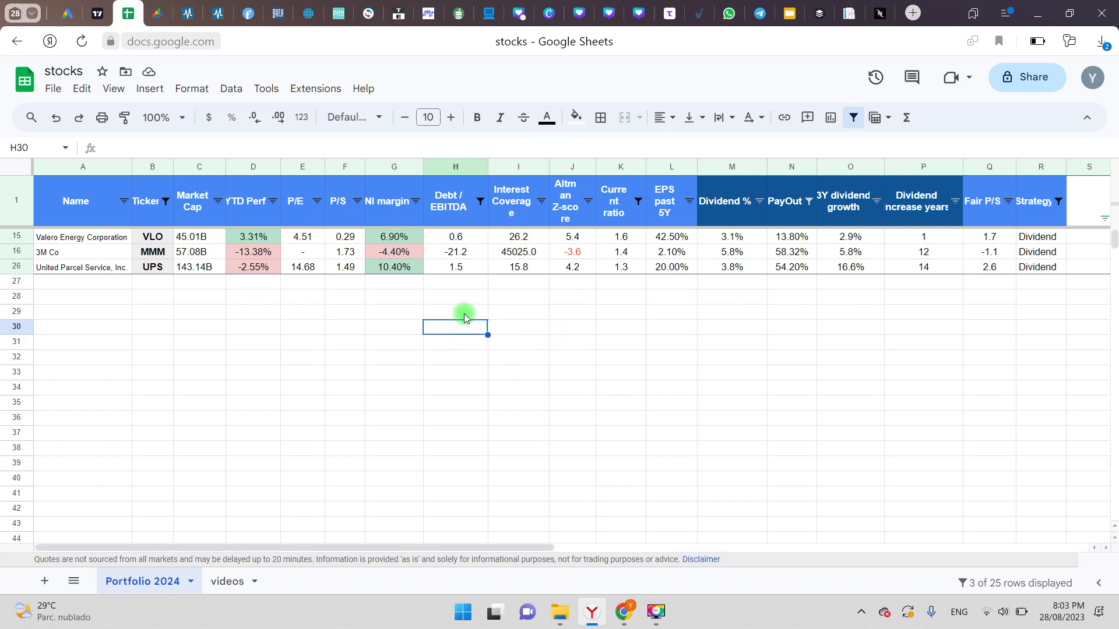
click(532, 322)
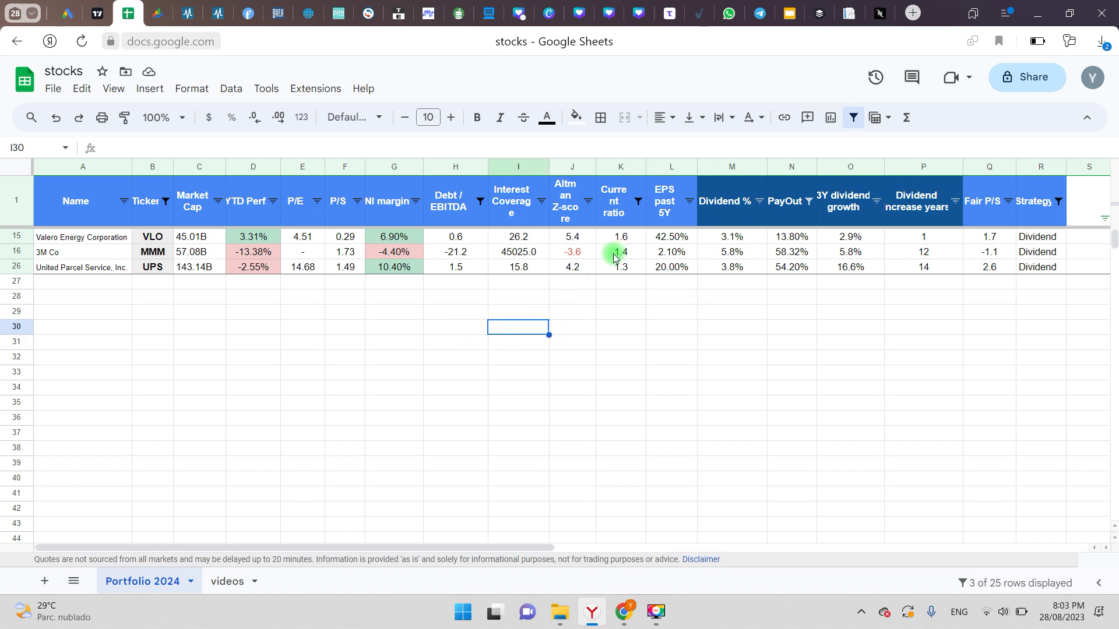
Check the formula for 3M's Current ratio and the nearby valuation cells
click(615, 257)
click(615, 311)
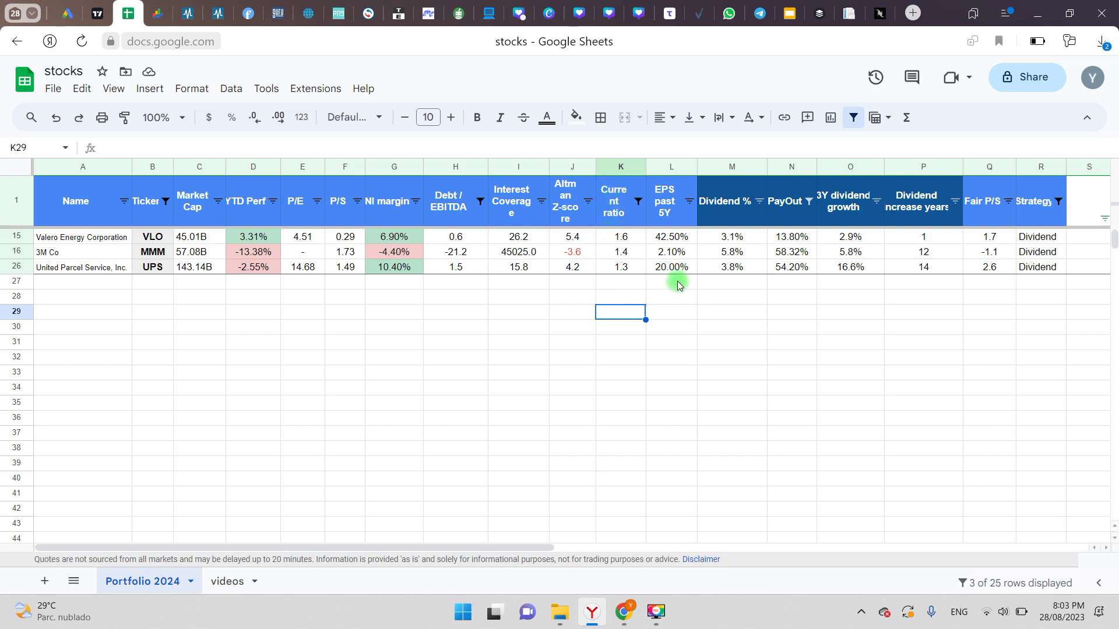
click(721, 312)
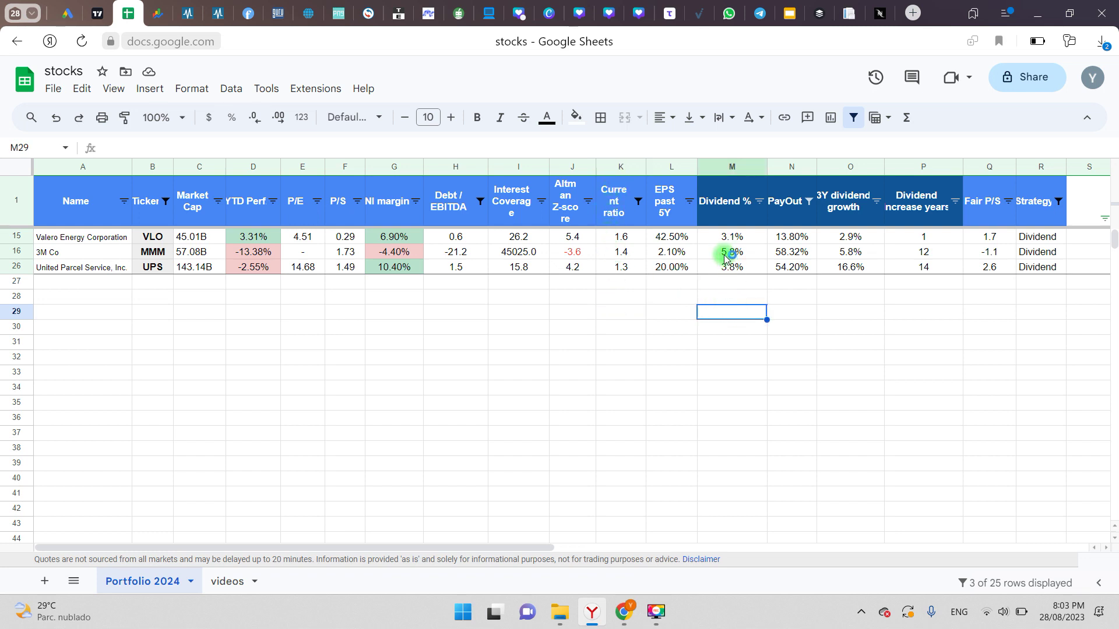
click(737, 327)
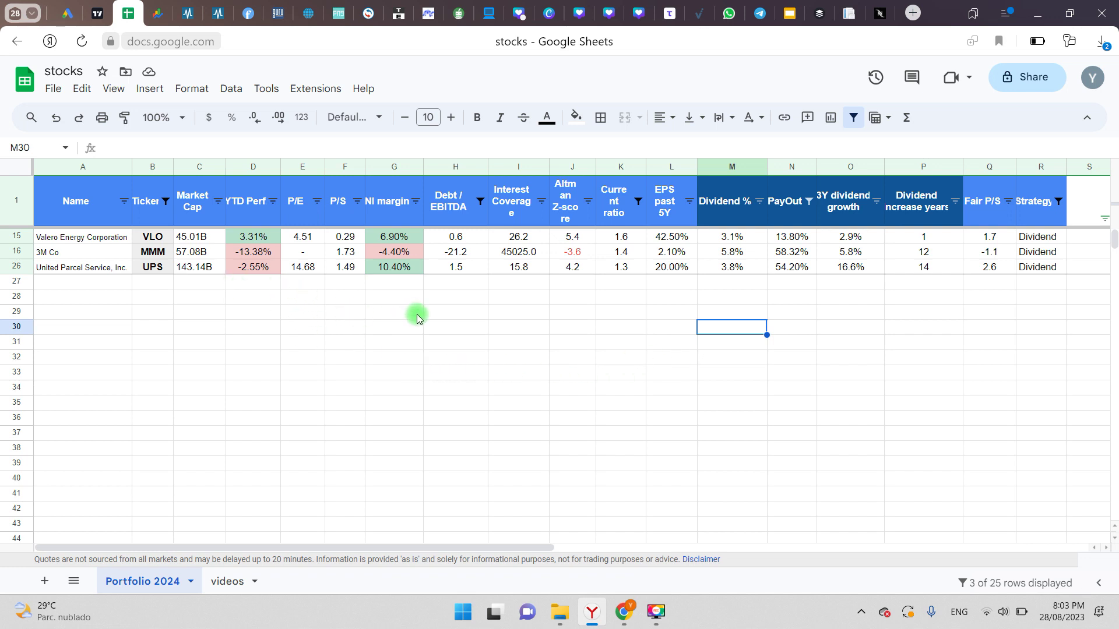
click(301, 326)
Enlarge the watchlist to reveal PFE and show MMM's Buy technical and Neutral analyst ratings
click(97, 13)
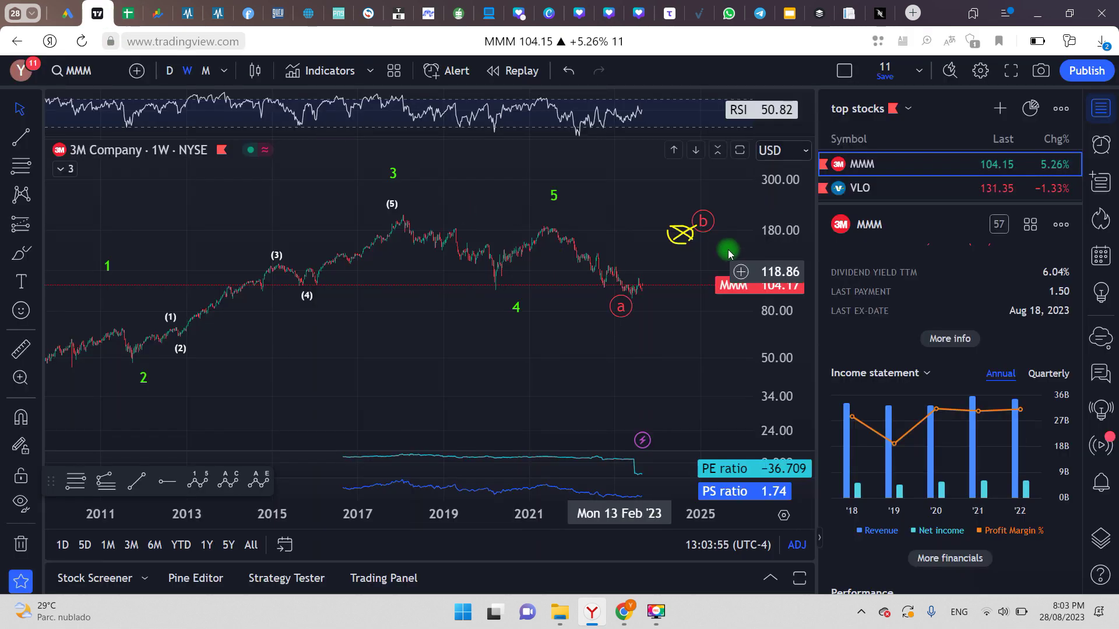
scroll(960, 303, up, 5)
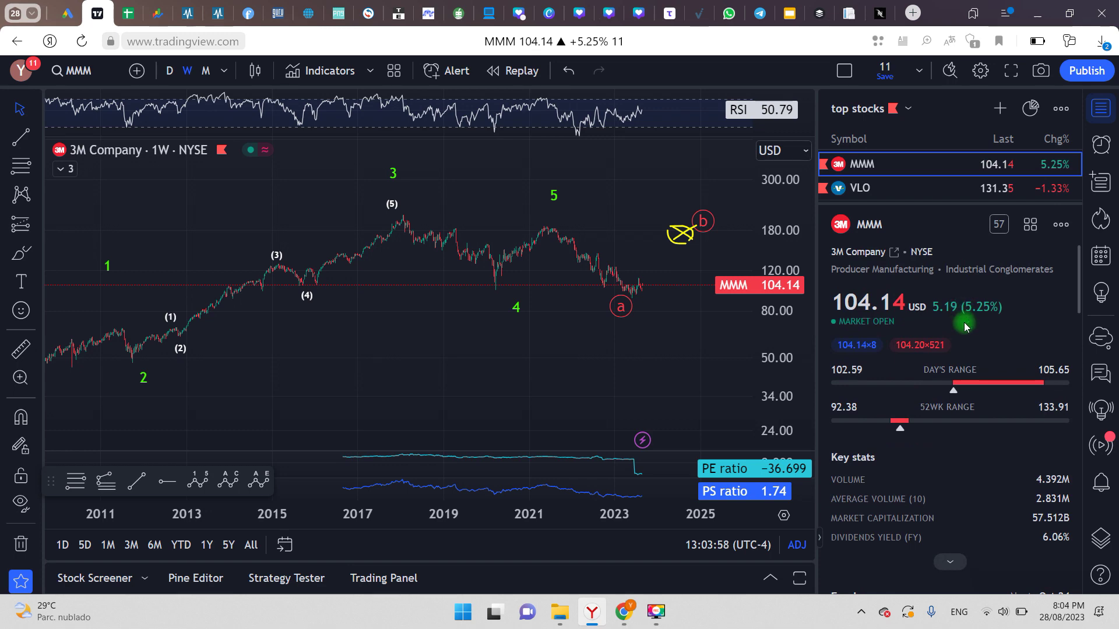
drag(922, 215, 921, 230)
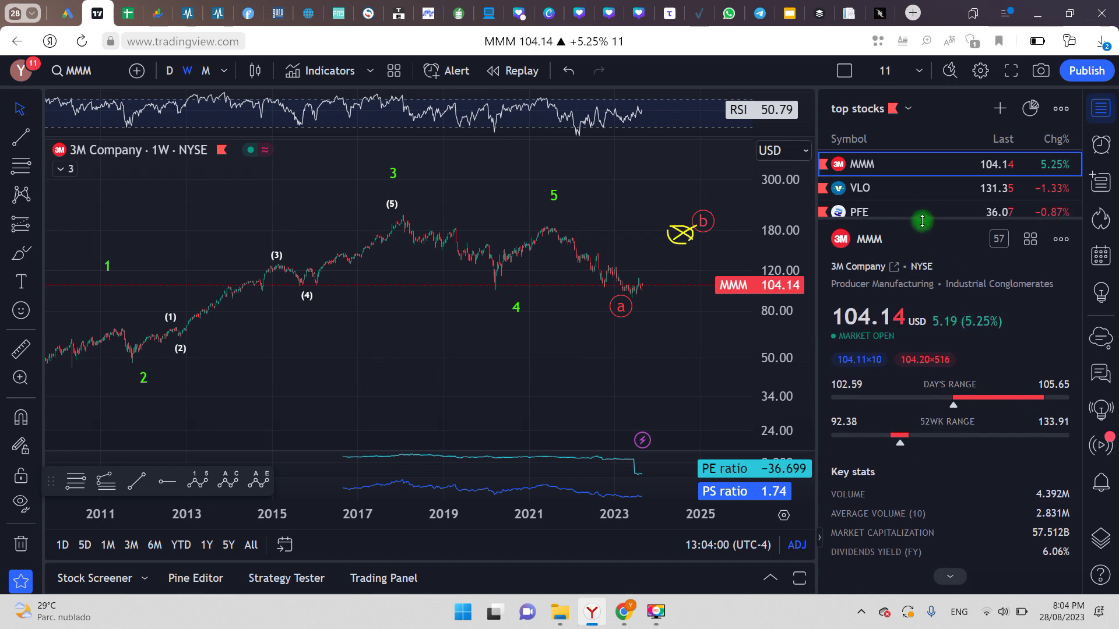
scroll(898, 404, down, 3)
scroll(898, 404, down, 10)
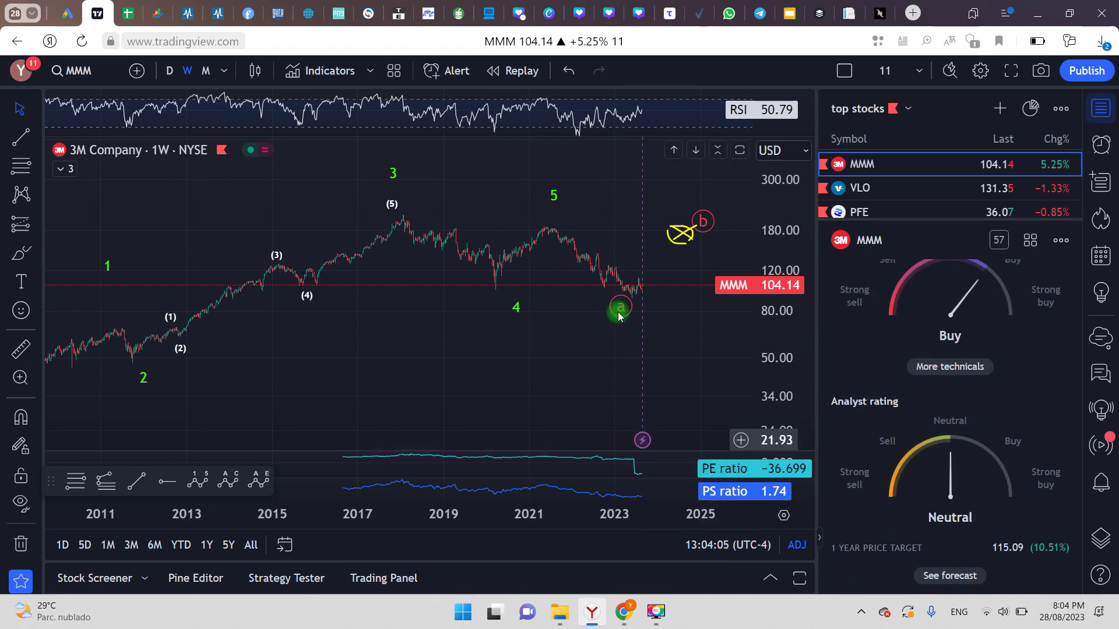
click(217, 14)
scroll(490, 342, down, 15)
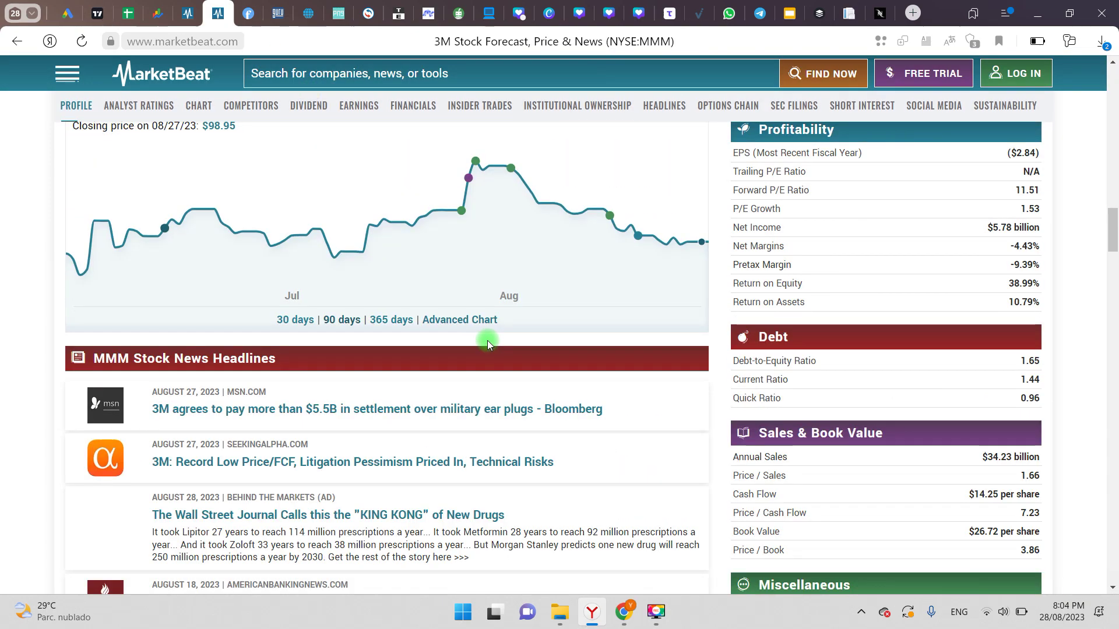
scroll(487, 339, down, 2)
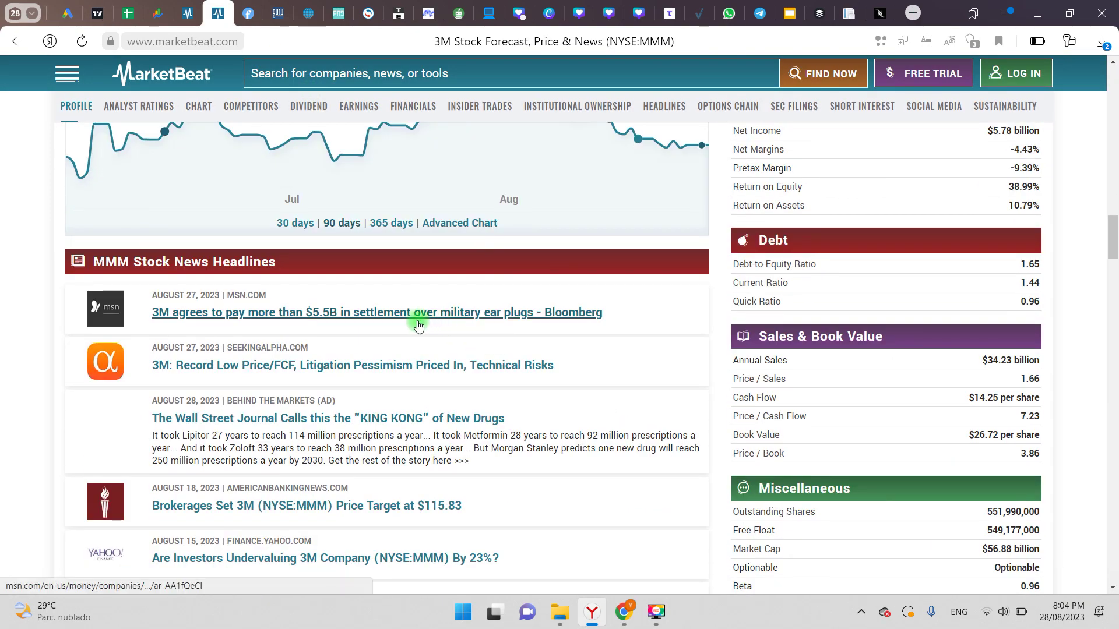
key(ctrl+minus)
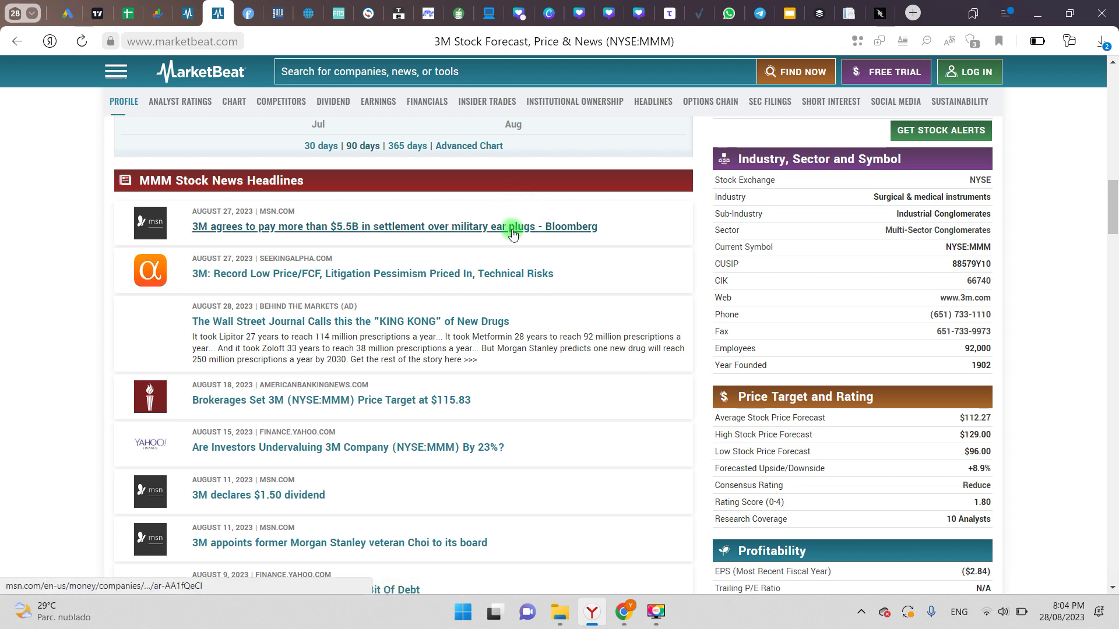
click(97, 8)
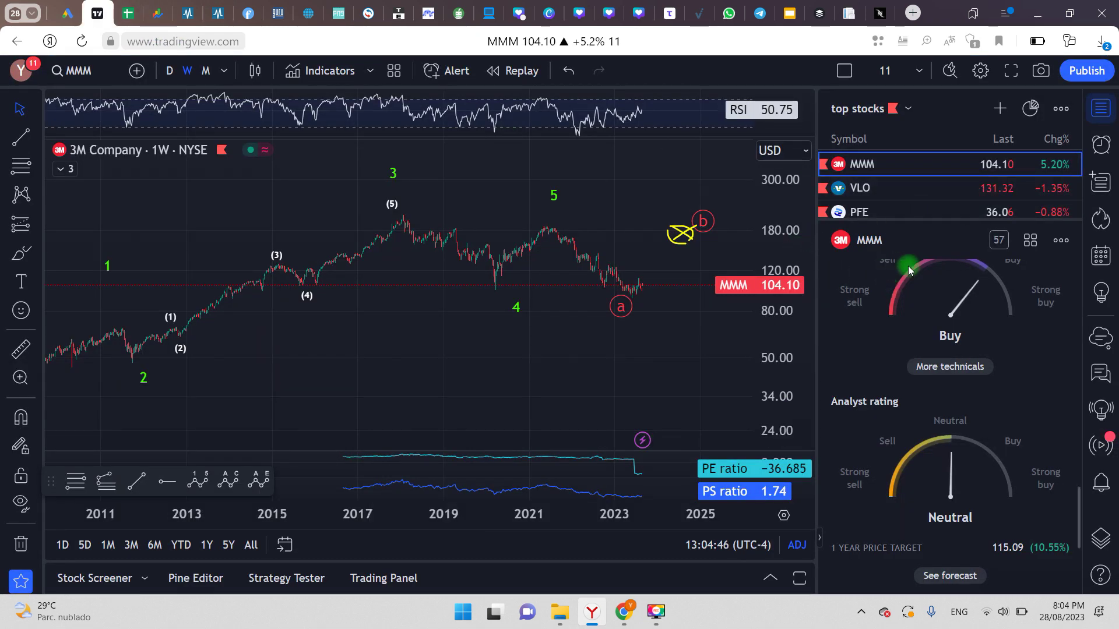
Widen the 3M chart slightly and shift it toward earlier years
scroll(908, 269, up, 10)
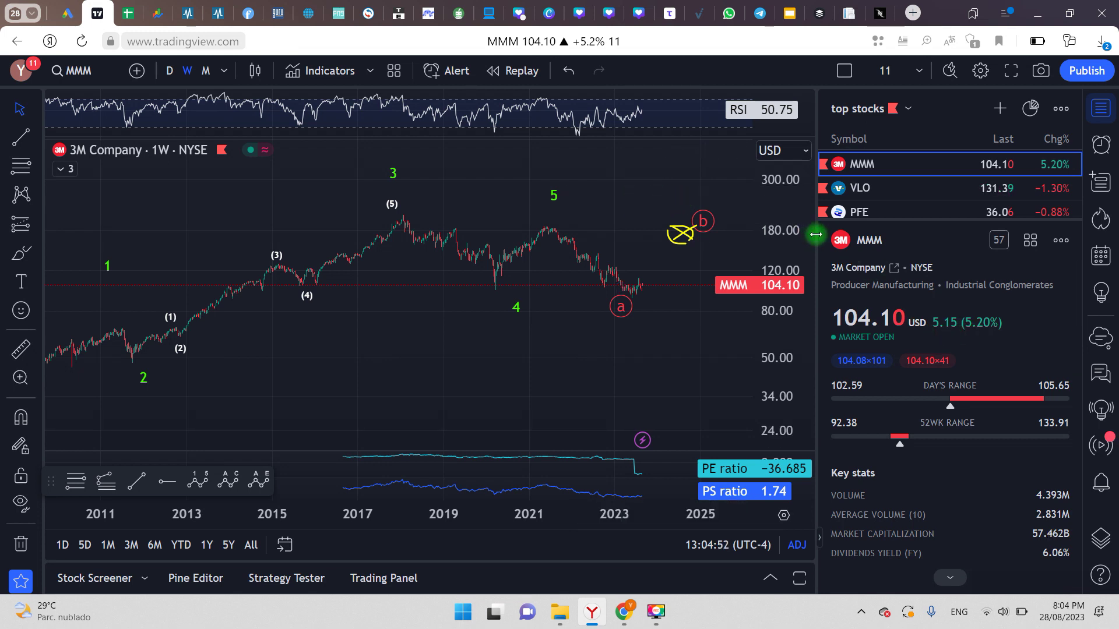
drag(821, 236, 866, 239)
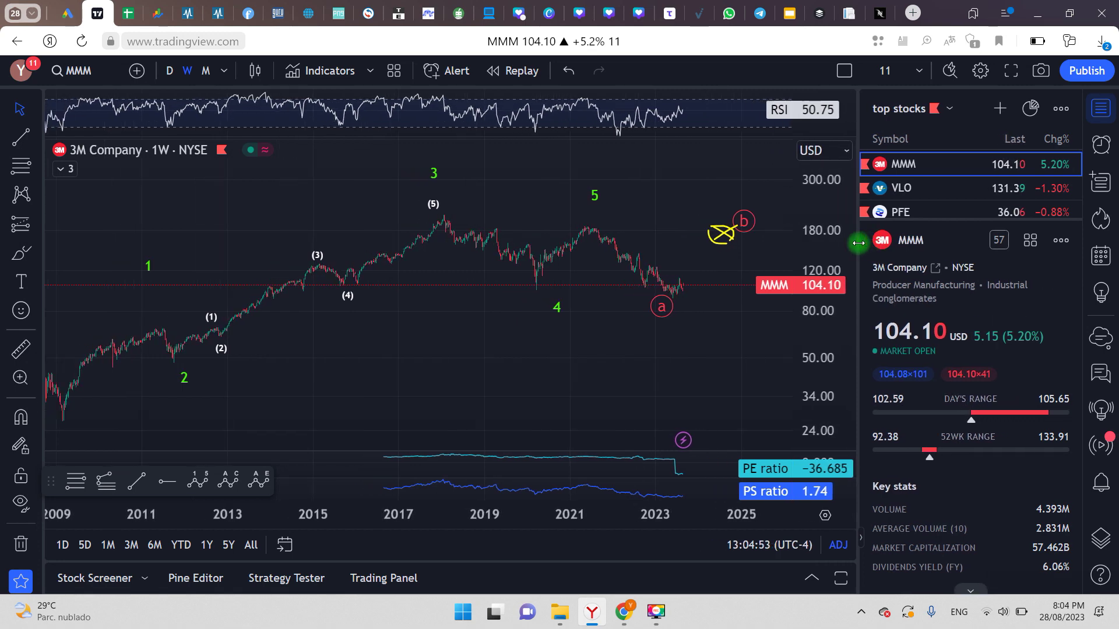
scroll(505, 222, down, 2)
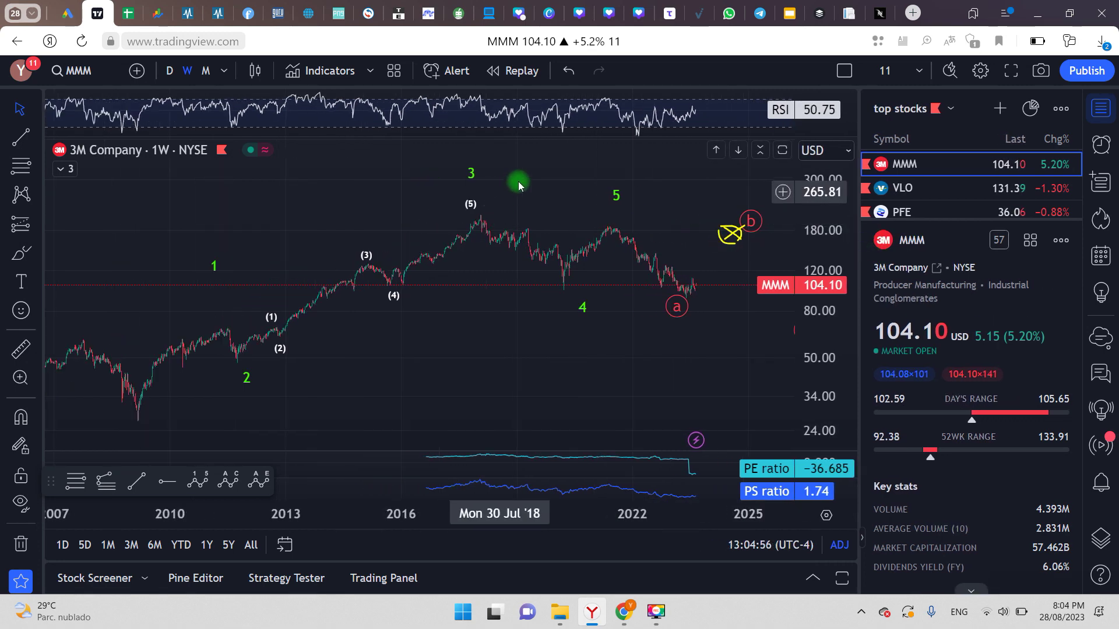
drag(334, 217, 352, 219)
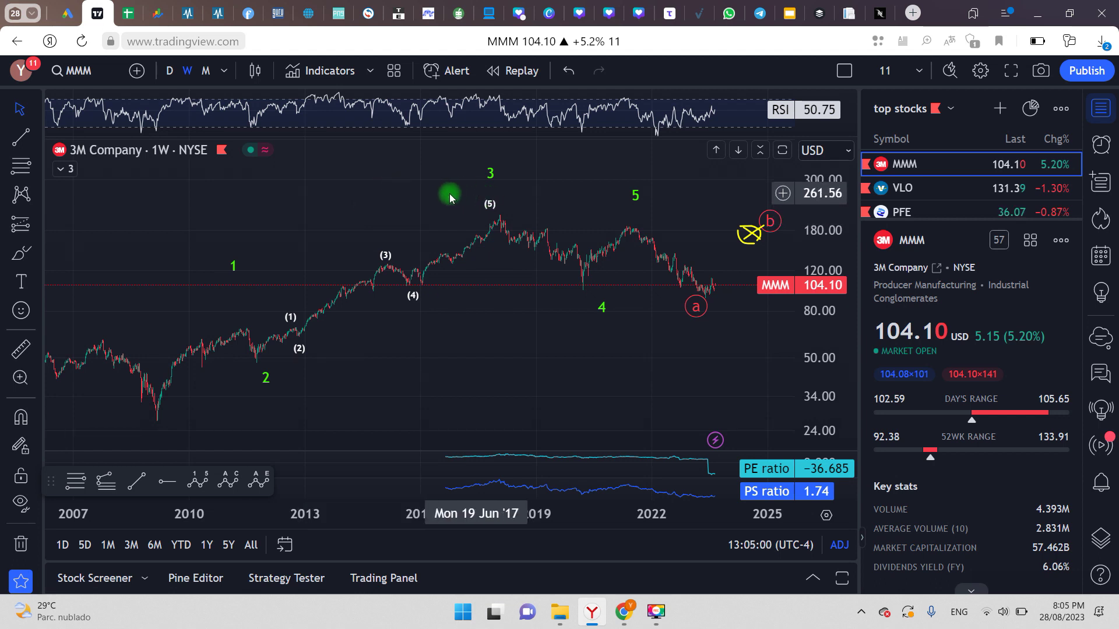
scroll(449, 198, right, 2)
scroll(513, 210, down, 1)
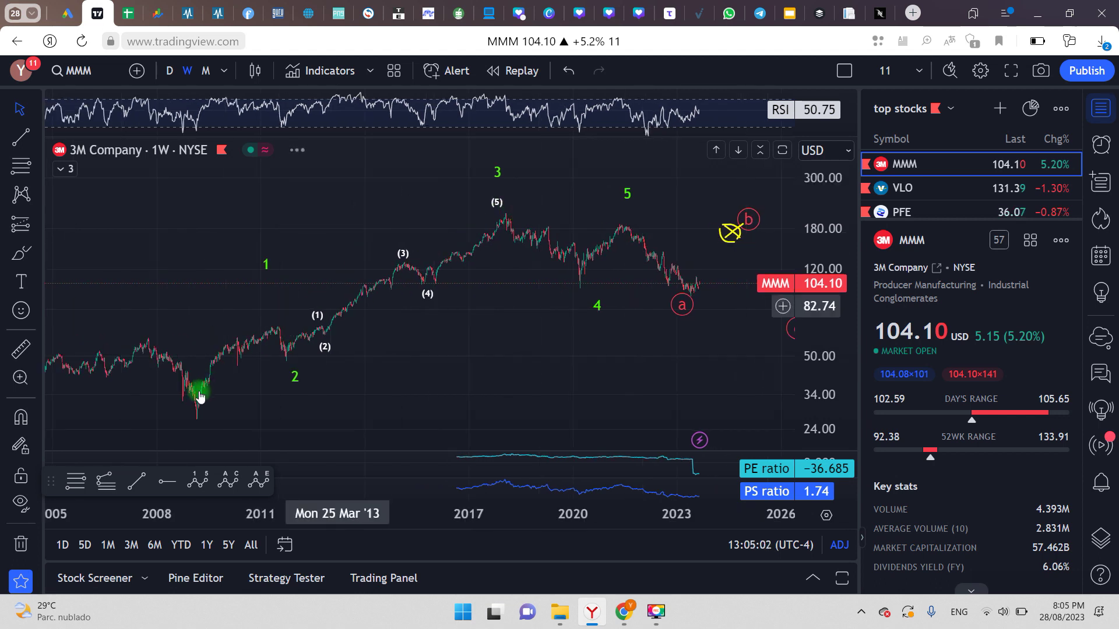
Move Elliott wave points 1 through 4 onto new, lower candles
drag(267, 260, 290, 334)
drag(287, 394, 299, 383)
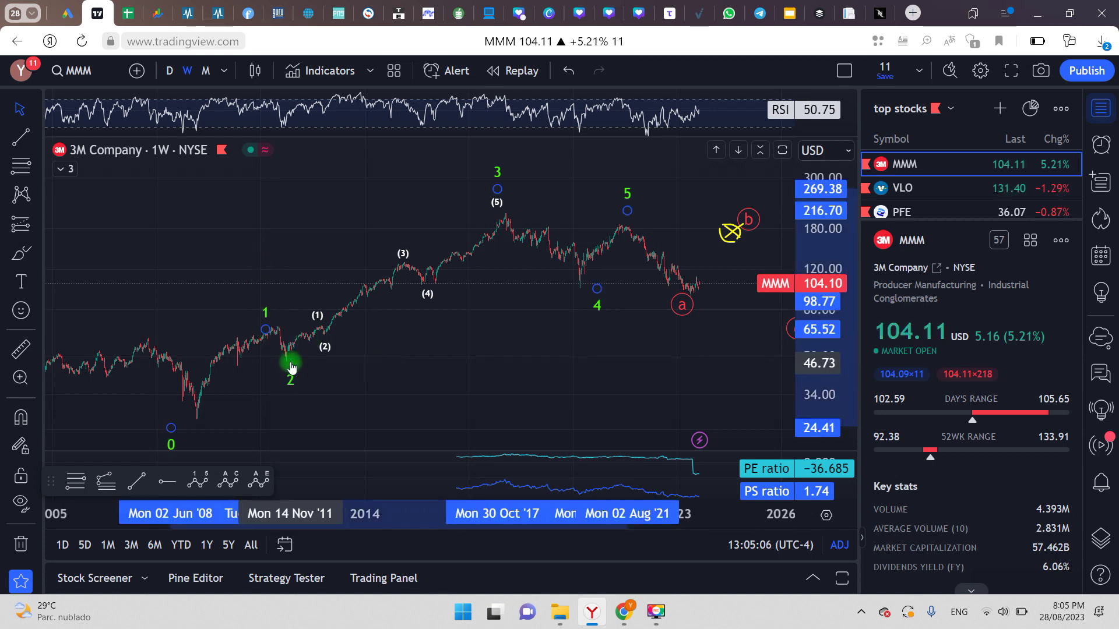
drag(291, 366, 288, 360)
mouse_move(497, 189)
mouse_down()
mouse_move(498, 175)
mouse_move(501, 214)
mouse_up()
drag(597, 288, 567, 284)
click(599, 217)
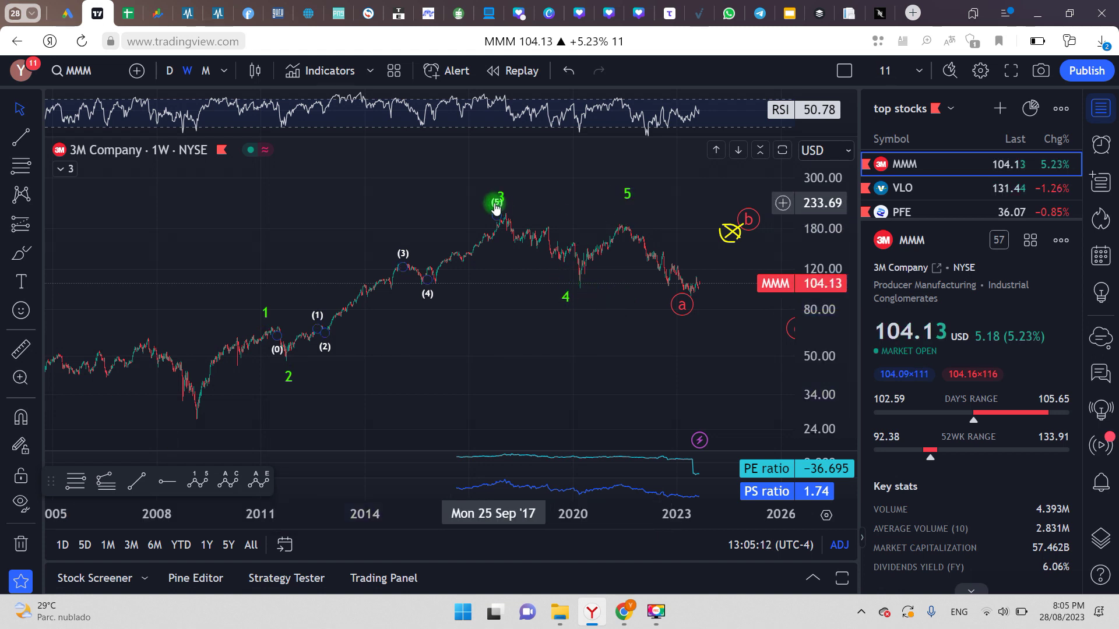
Place the white wave's (5) point on the peak and compress the price scale
mouse_move(495, 208)
mouse_down()
mouse_move(515, 216)
mouse_move(504, 214)
mouse_up()
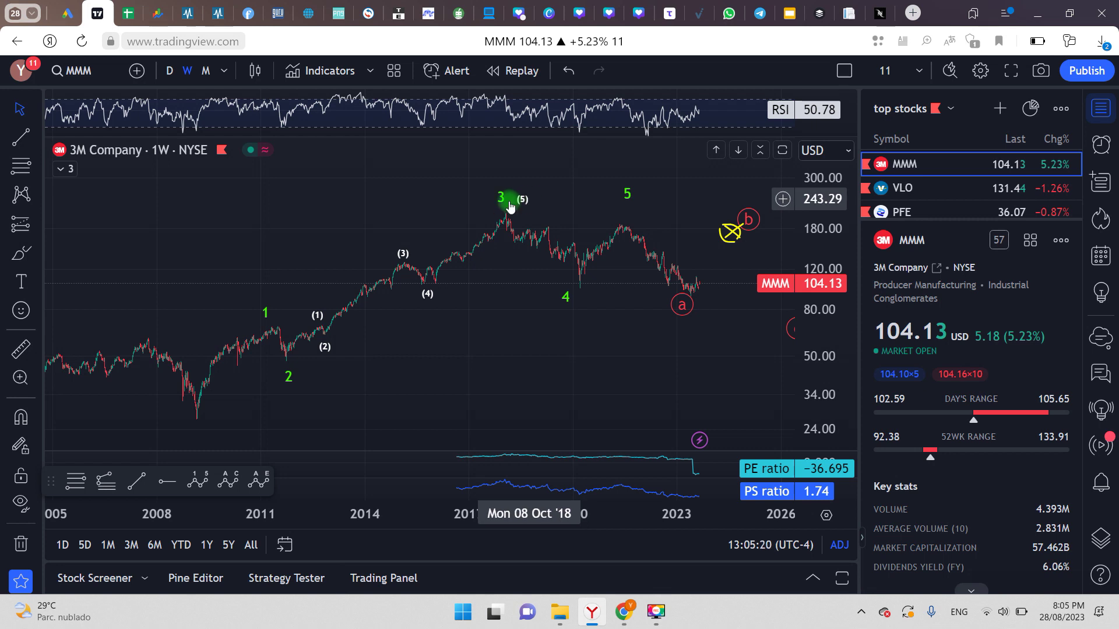
scroll(456, 218, up, 2)
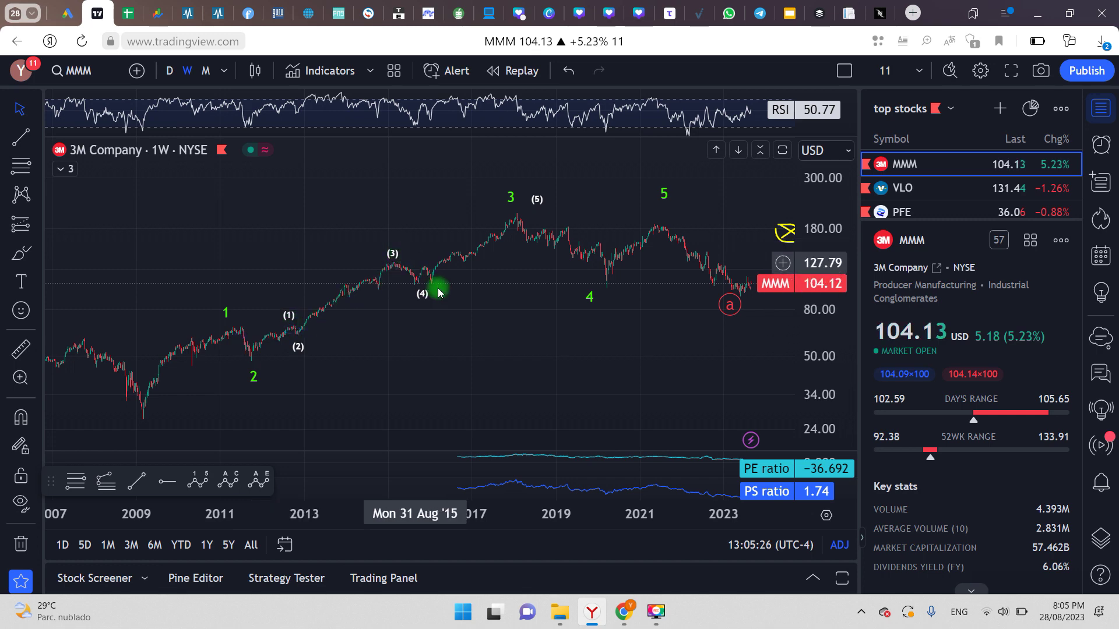
mouse_move(537, 198)
mouse_down()
mouse_move(512, 195)
mouse_move(498, 207)
mouse_move(554, 192)
mouse_move(517, 198)
mouse_up()
click(784, 288)
drag(784, 289, 784, 327)
Center the a-b-c projection and drag its c target lower and later
drag(664, 352, 564, 361)
scroll(649, 355, up, 1)
scroll(740, 317, up, 1)
click(653, 328)
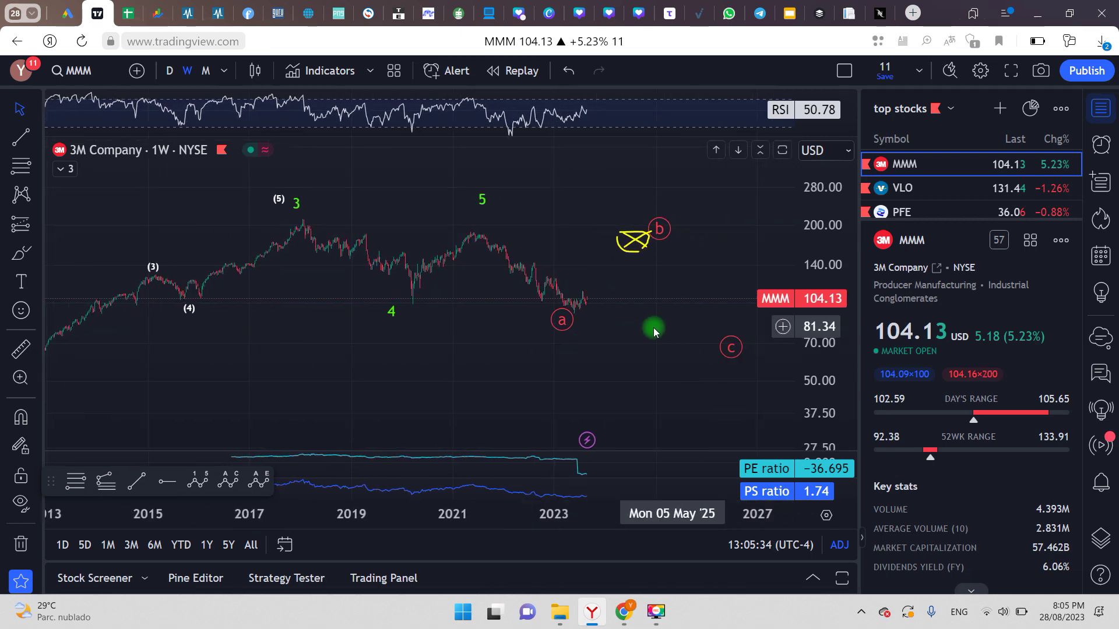
drag(551, 219, 466, 220)
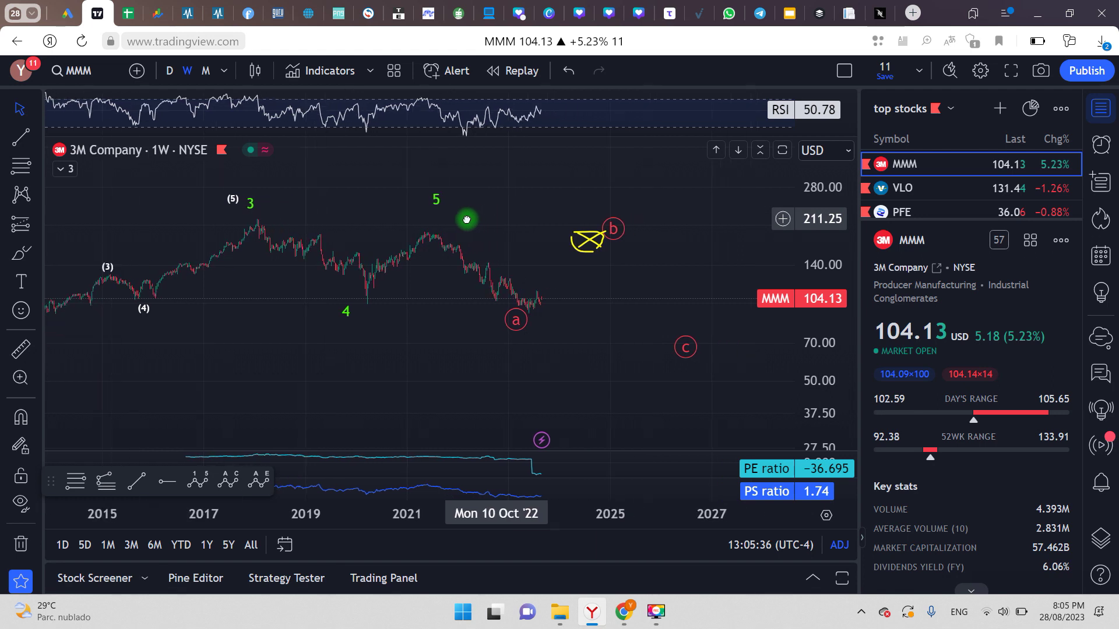
scroll(584, 259, up, 1)
drag(627, 261, 549, 263)
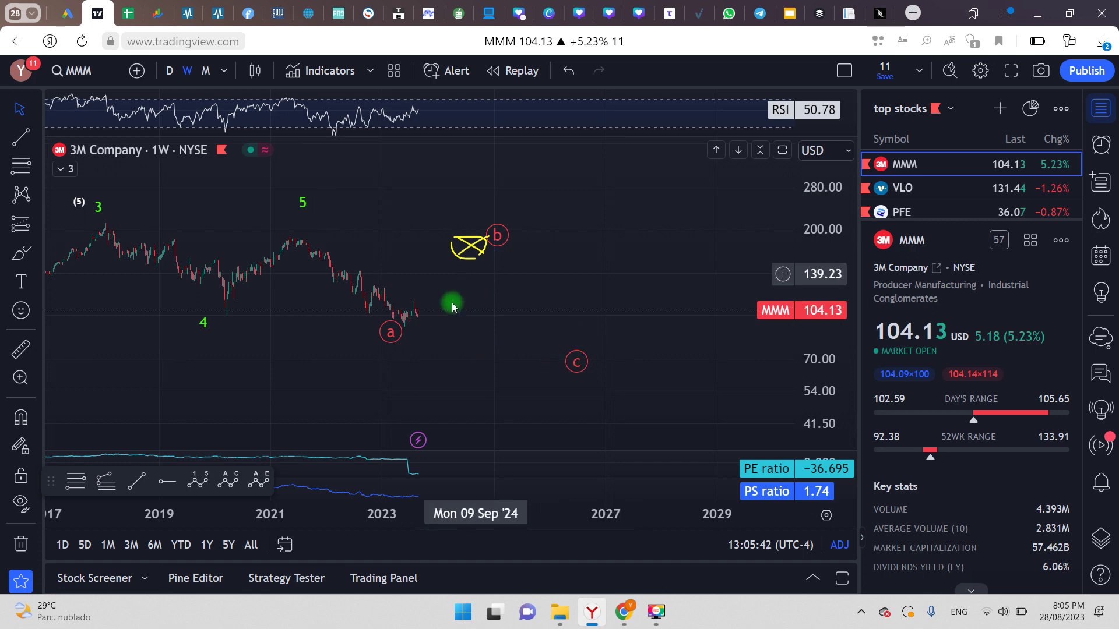
click(461, 249)
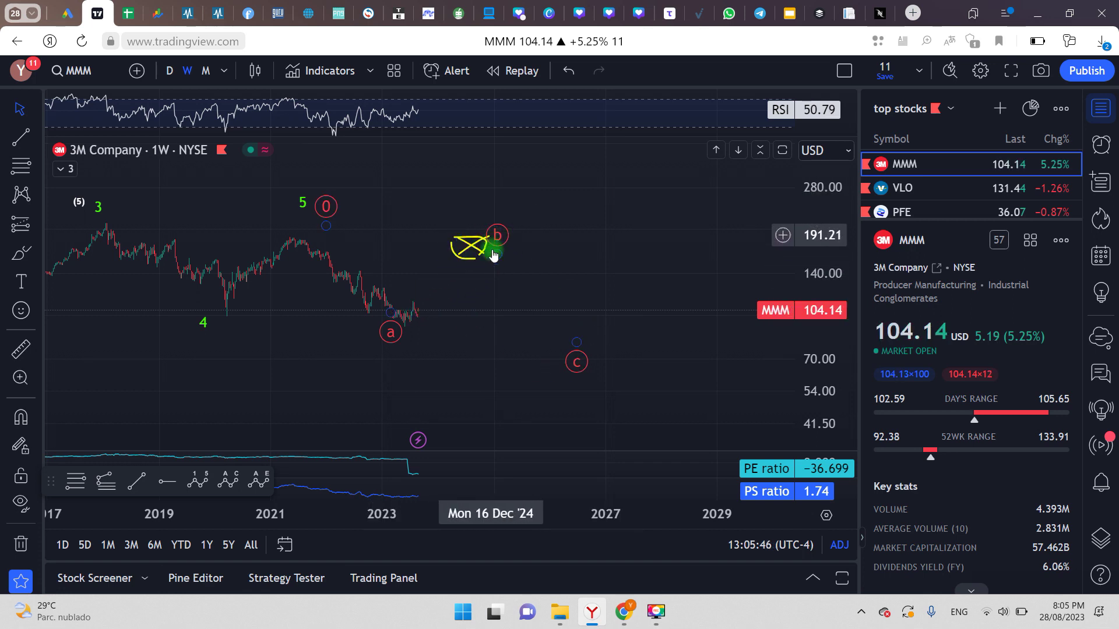
drag(581, 365, 600, 369)
click(399, 319)
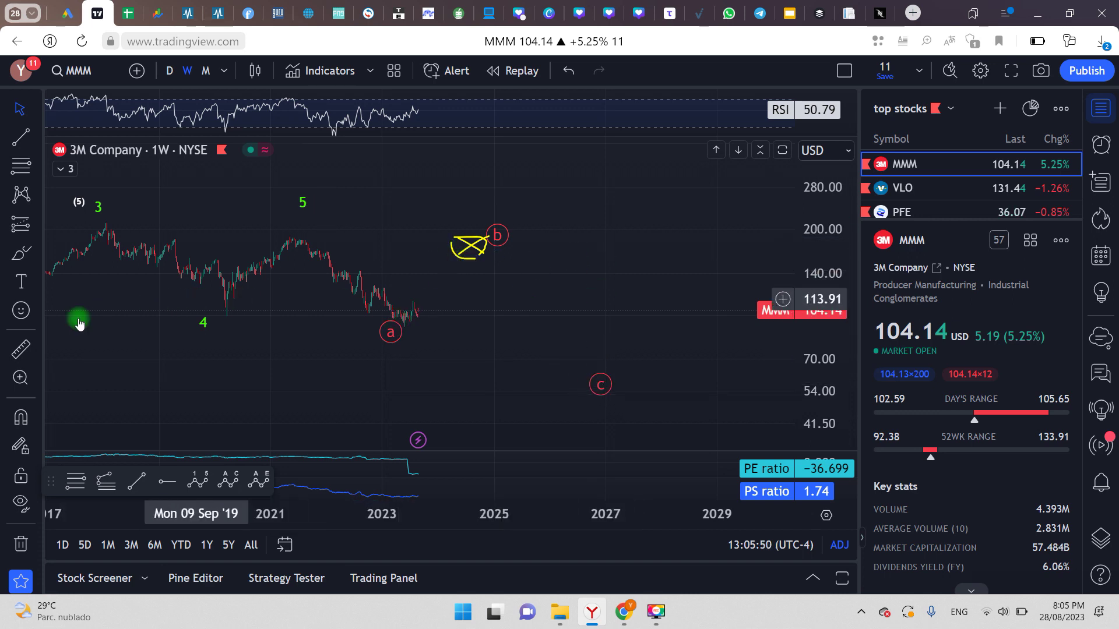
Measure a potential 60% rise toward b, then maximize the PS ratio history pane
click(22, 348)
click(415, 307)
click(459, 252)
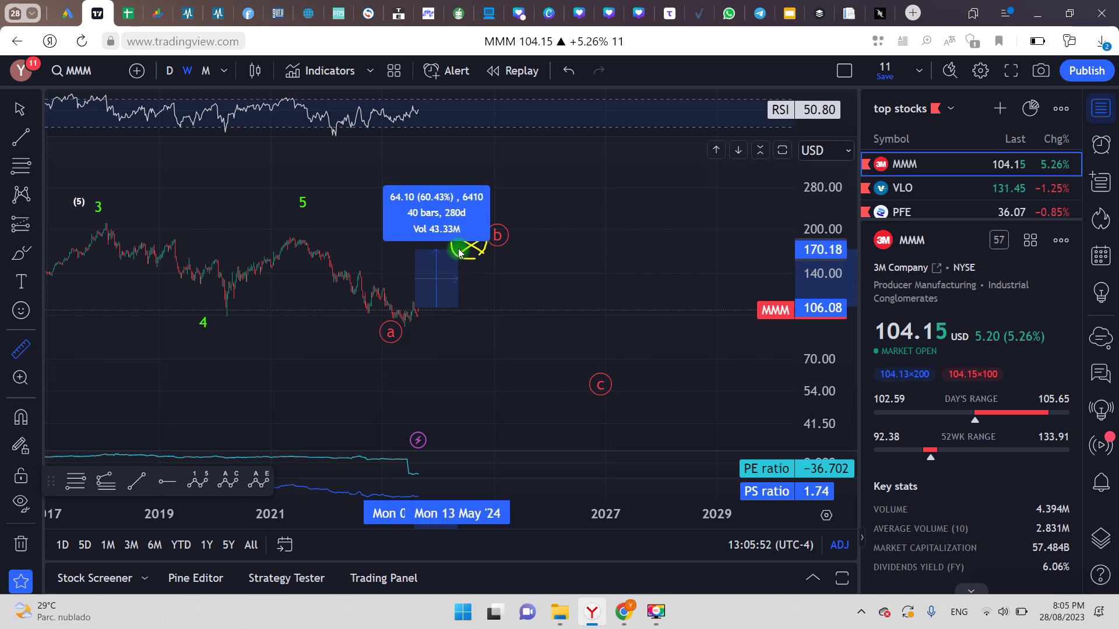
click(459, 247)
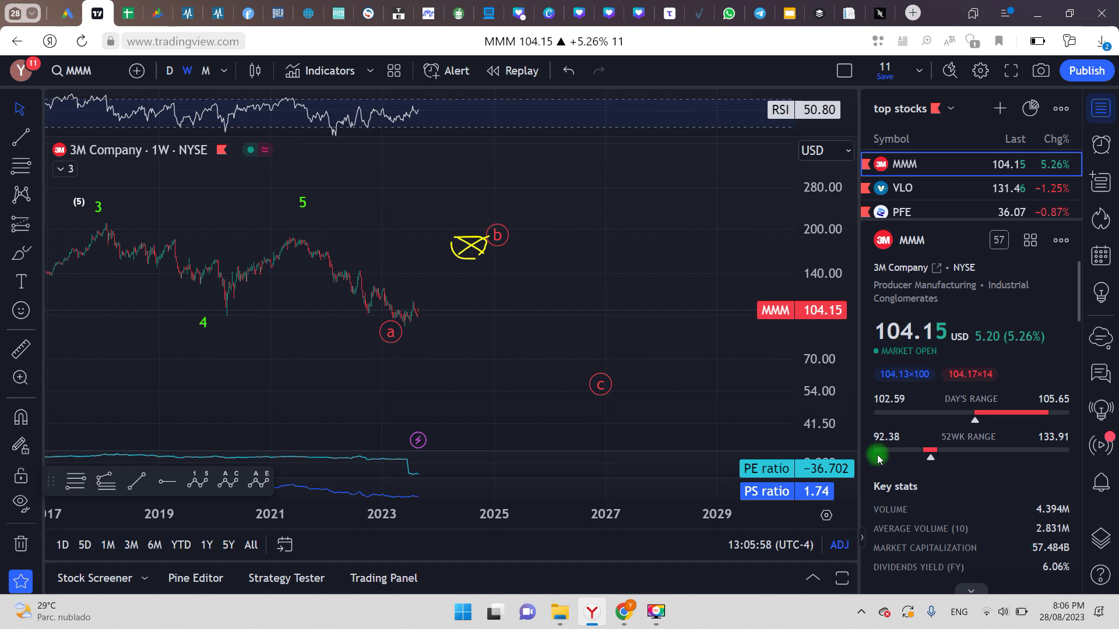
scroll(570, 300, down, 2)
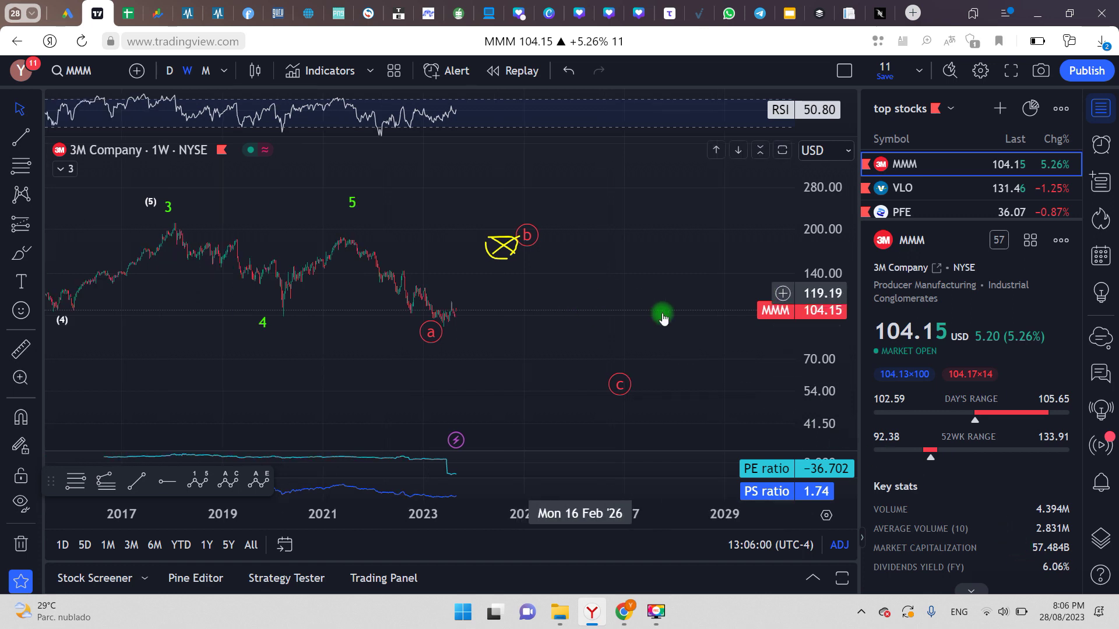
click(773, 492)
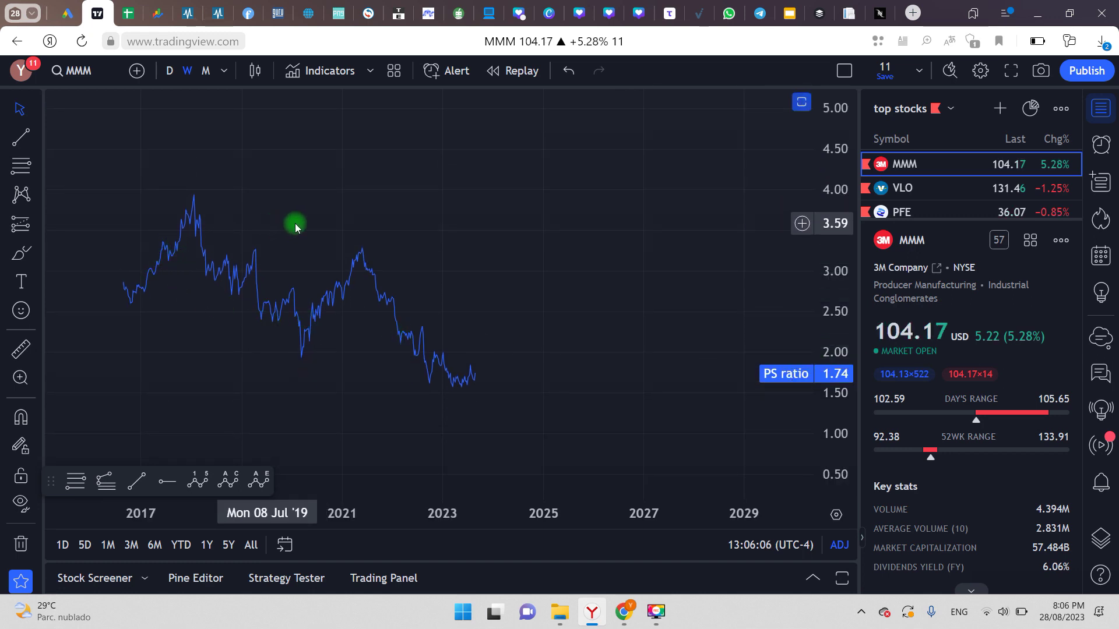
Close the broker ad, restore the full 3M chart, and measure the fall from the wave 3 peak
drag(295, 225, 320, 225)
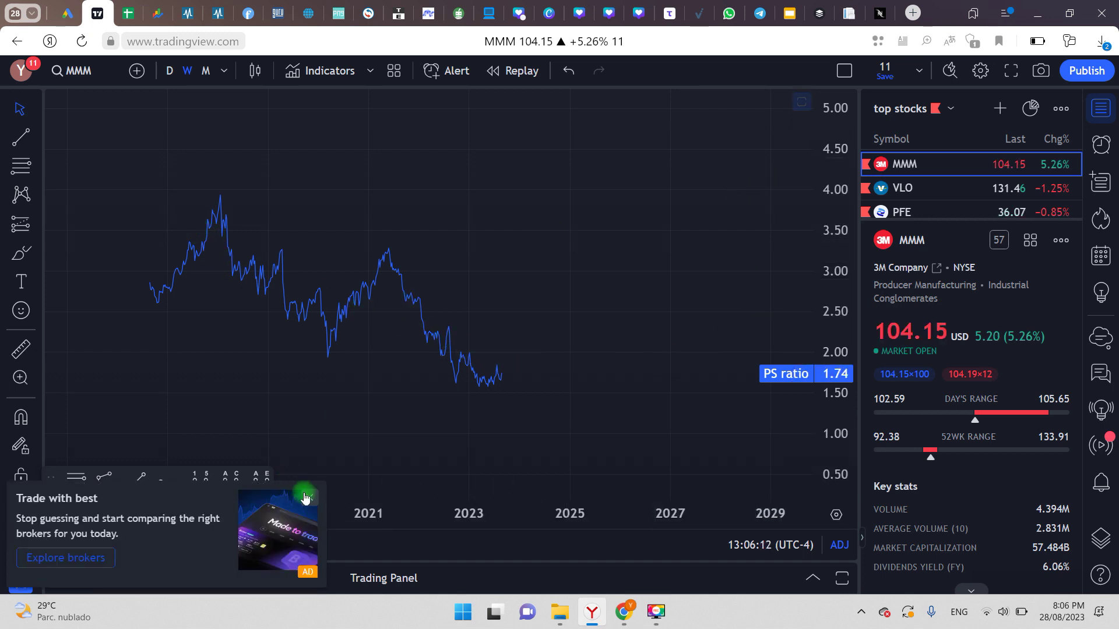
click(309, 498)
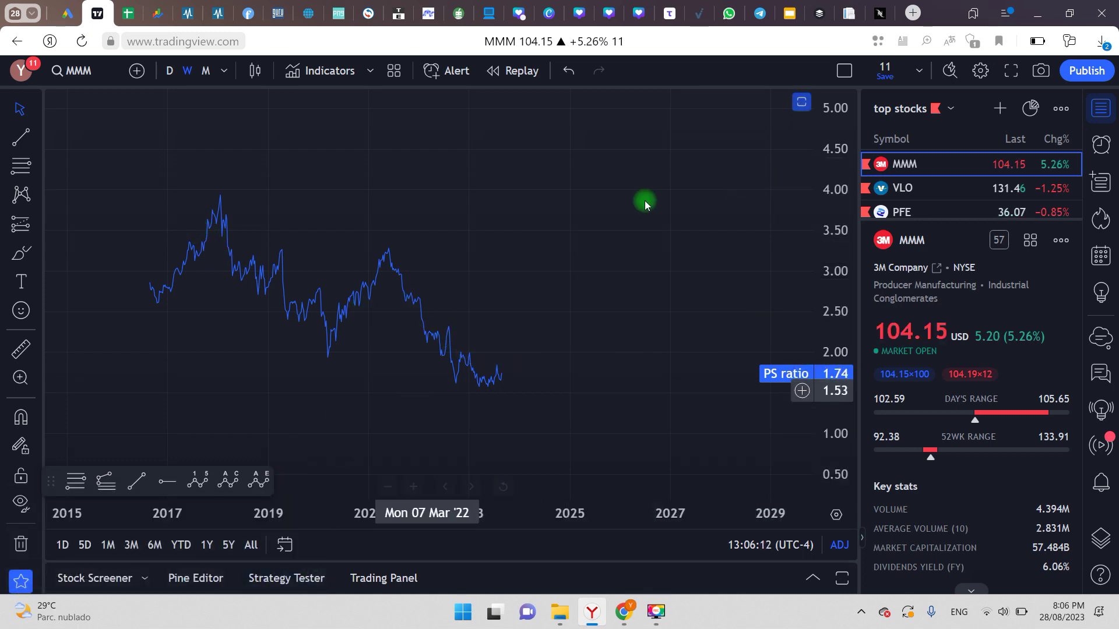
click(802, 102)
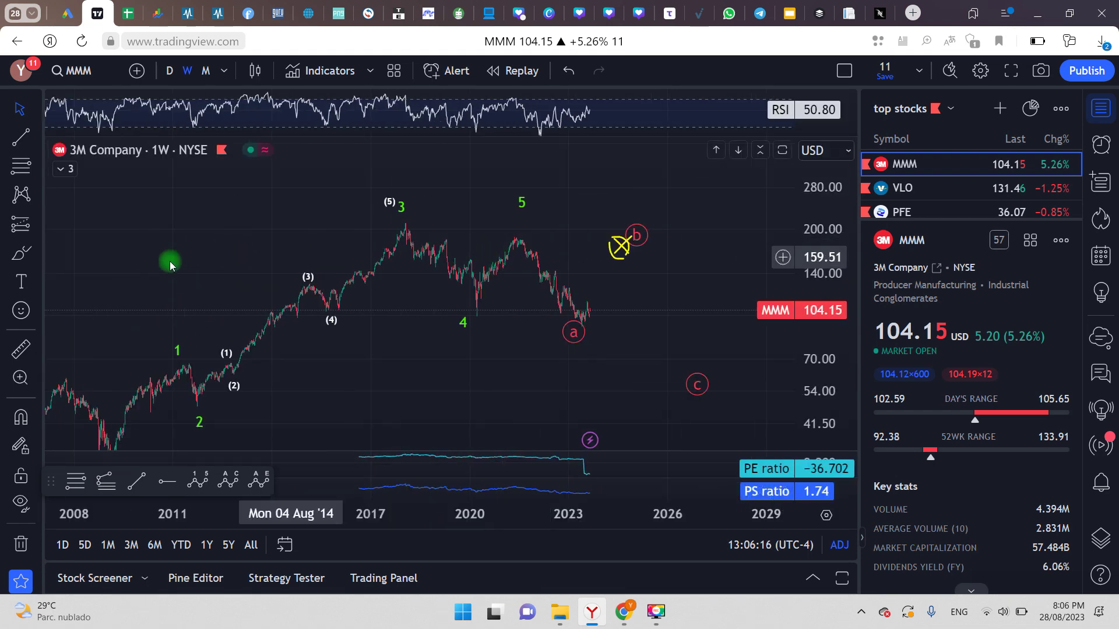
click(20, 349)
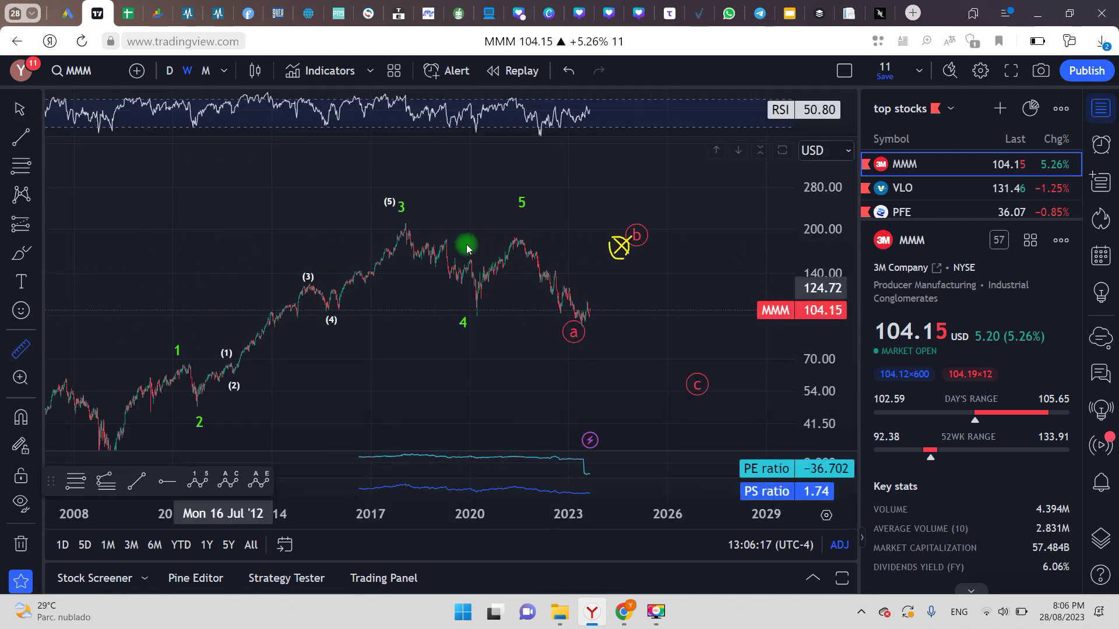
click(403, 229)
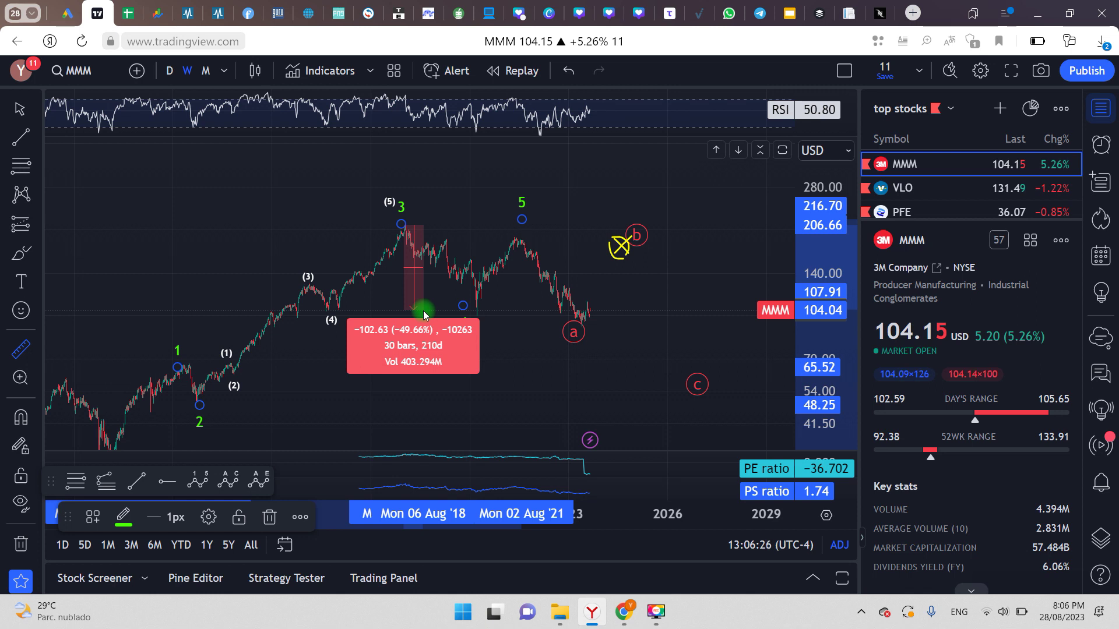
click(423, 310)
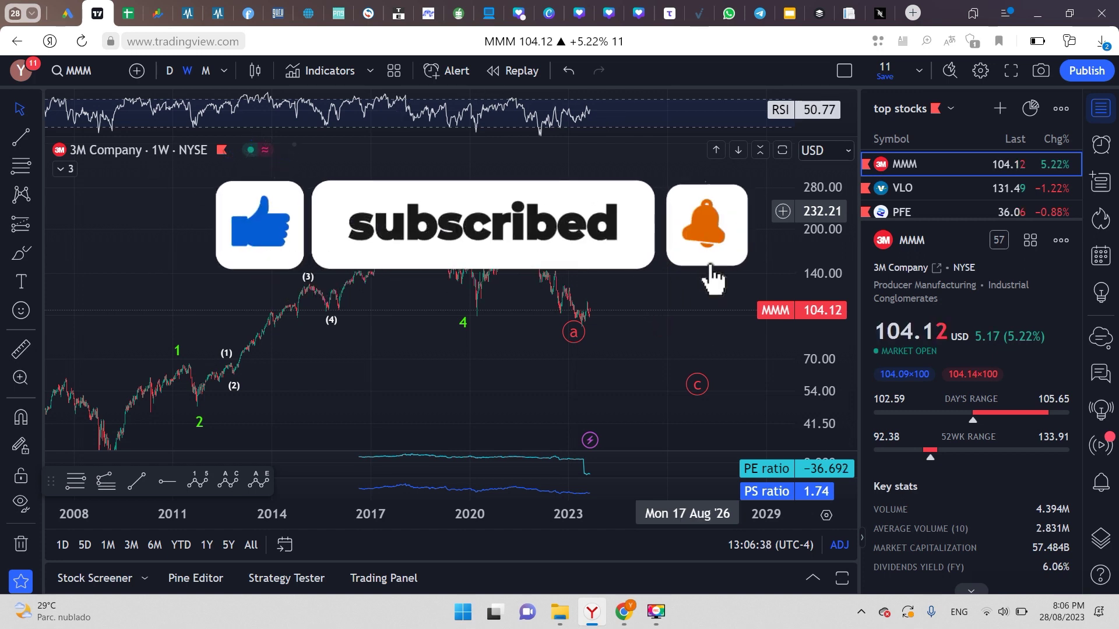
Load Valero's (VLO) weekly chart, framing recent years with a stretched price scale
click(979, 185)
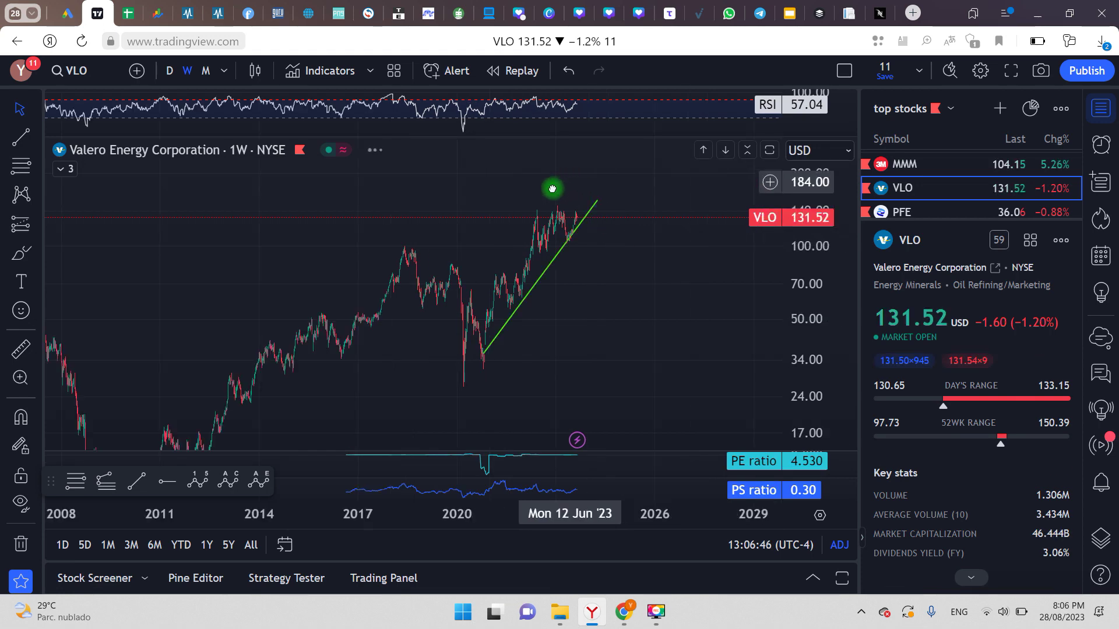
scroll(565, 200, up, 5)
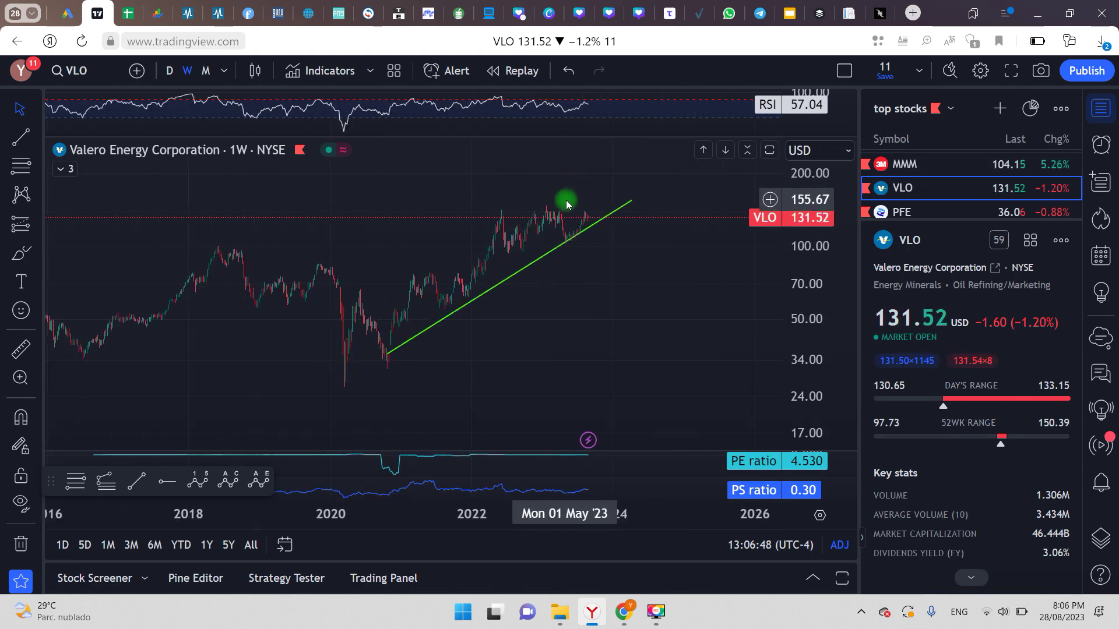
scroll(565, 200, up, 1)
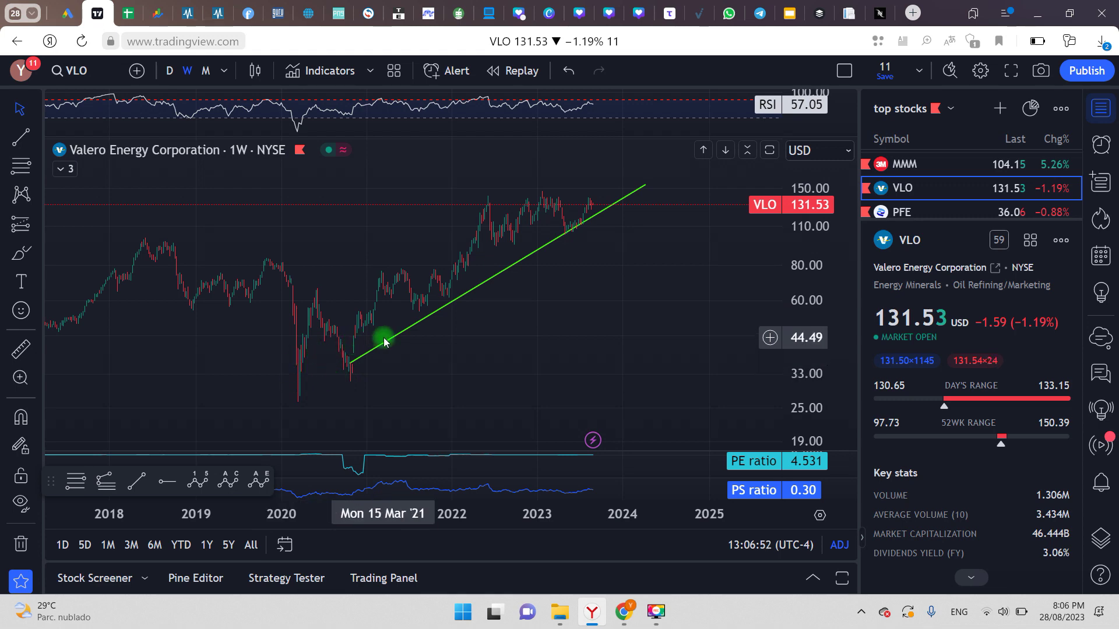
scroll(382, 337, up, 2)
drag(574, 322, 382, 365)
scroll(395, 345, down, 2)
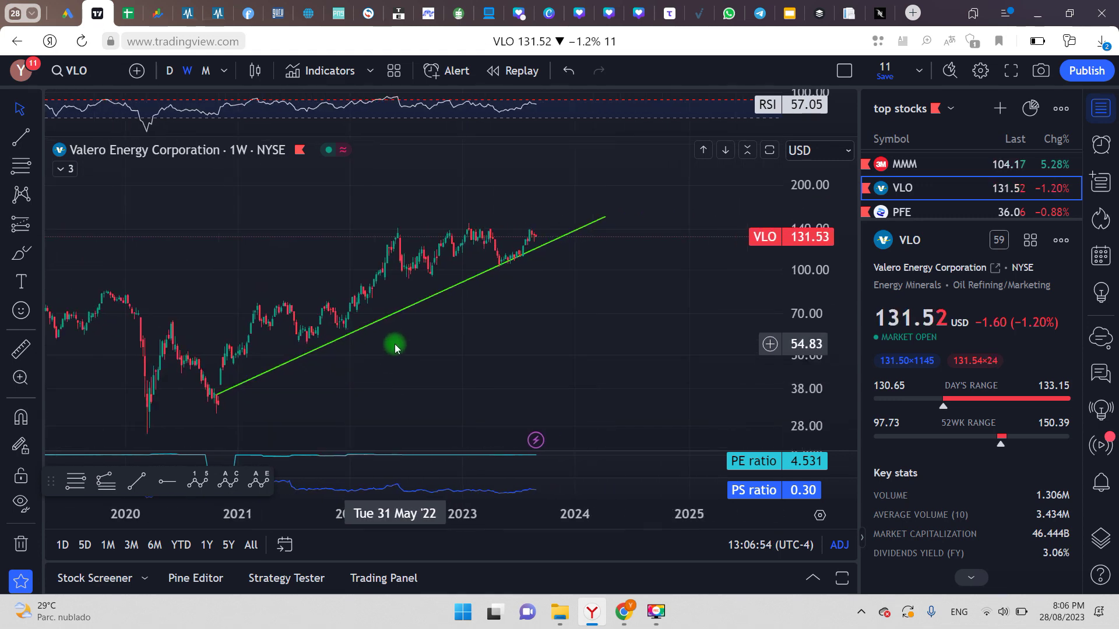
drag(812, 309, 794, 282)
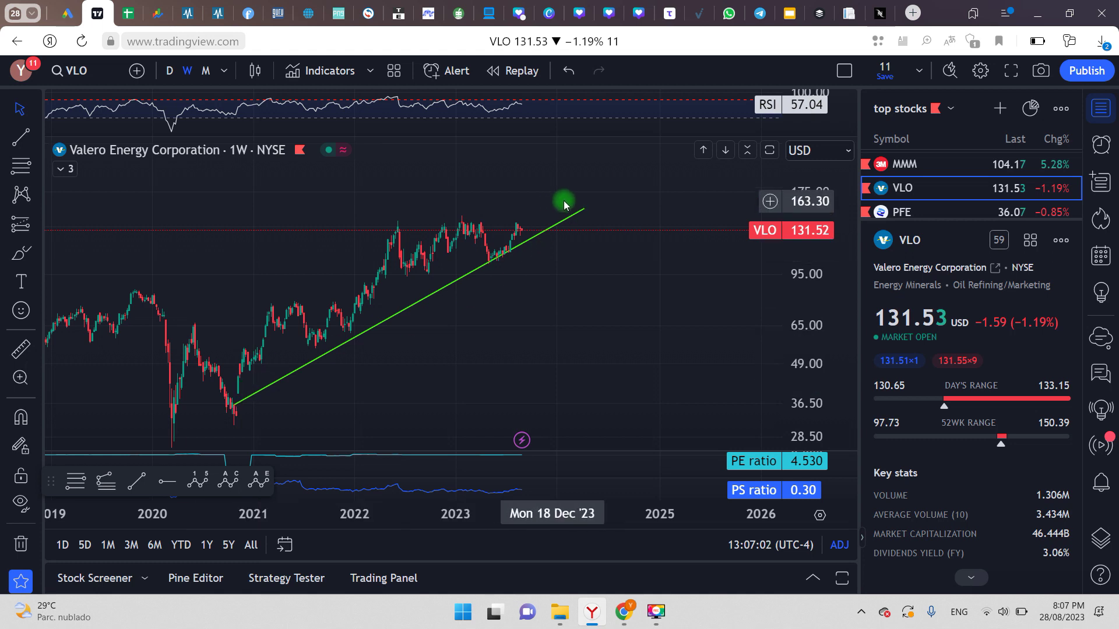
Make the RSI pane taller and shift the candles and trendline right
drag(570, 139, 574, 151)
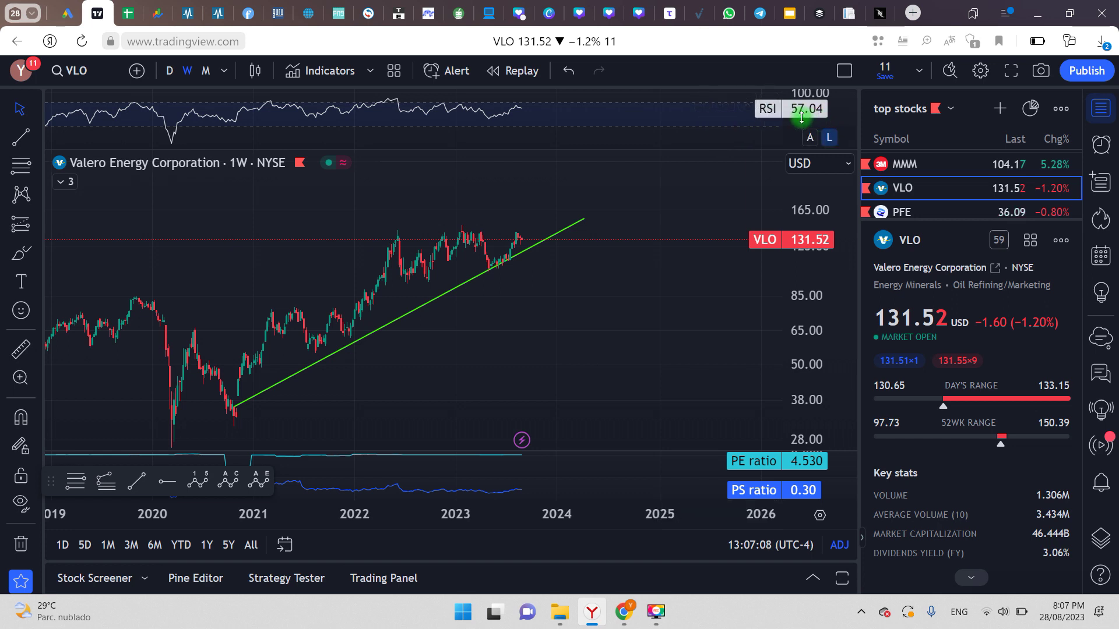
drag(808, 115, 809, 111)
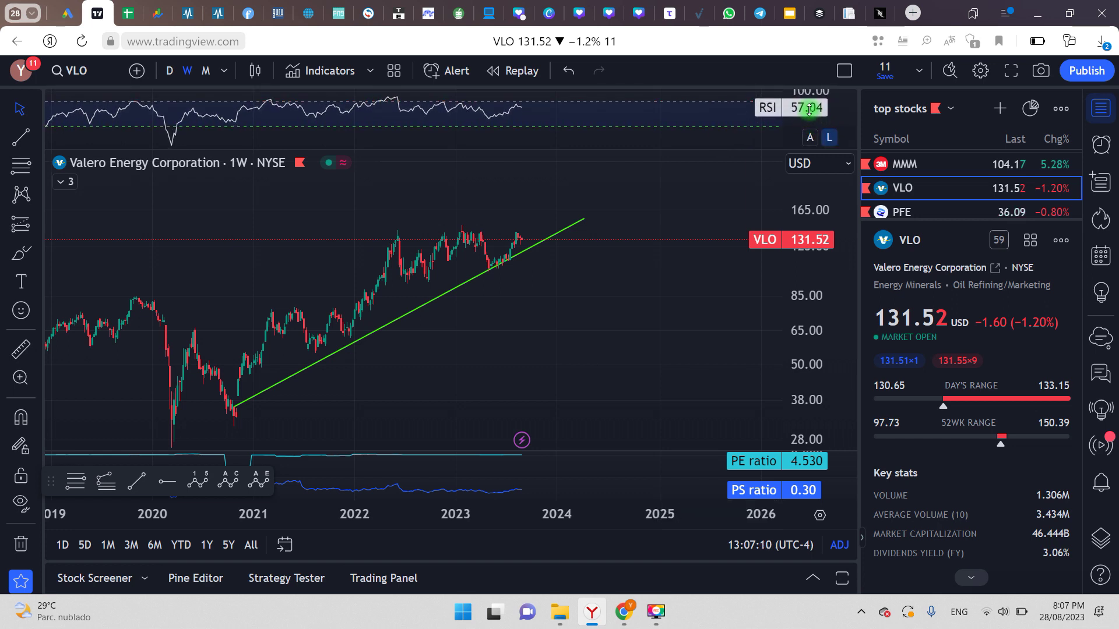
drag(386, 385, 536, 331)
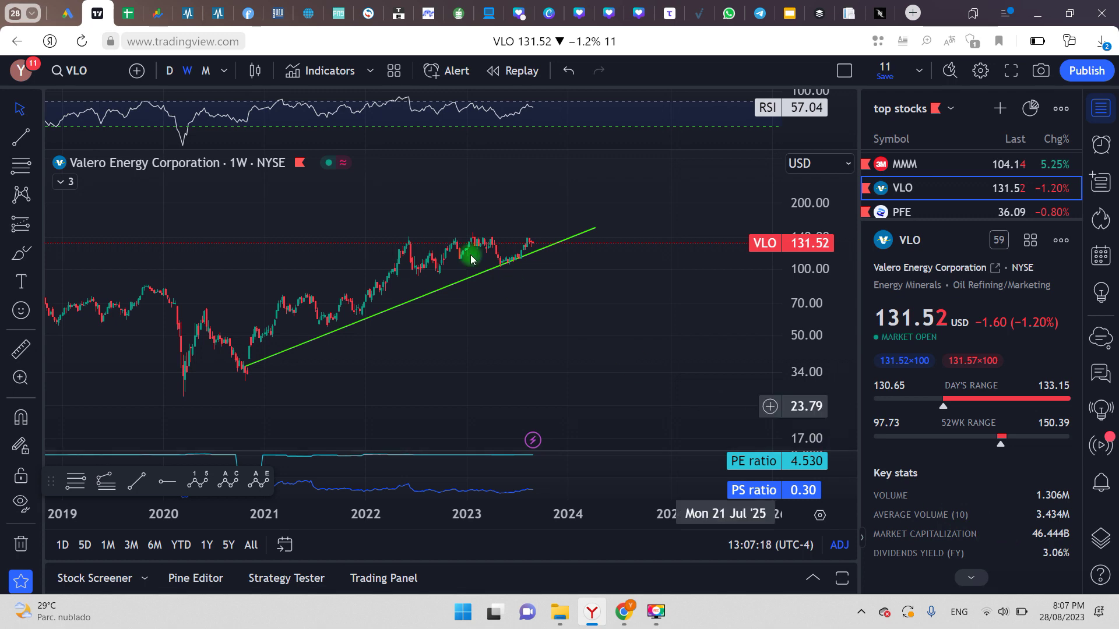
click(128, 12)
click(284, 288)
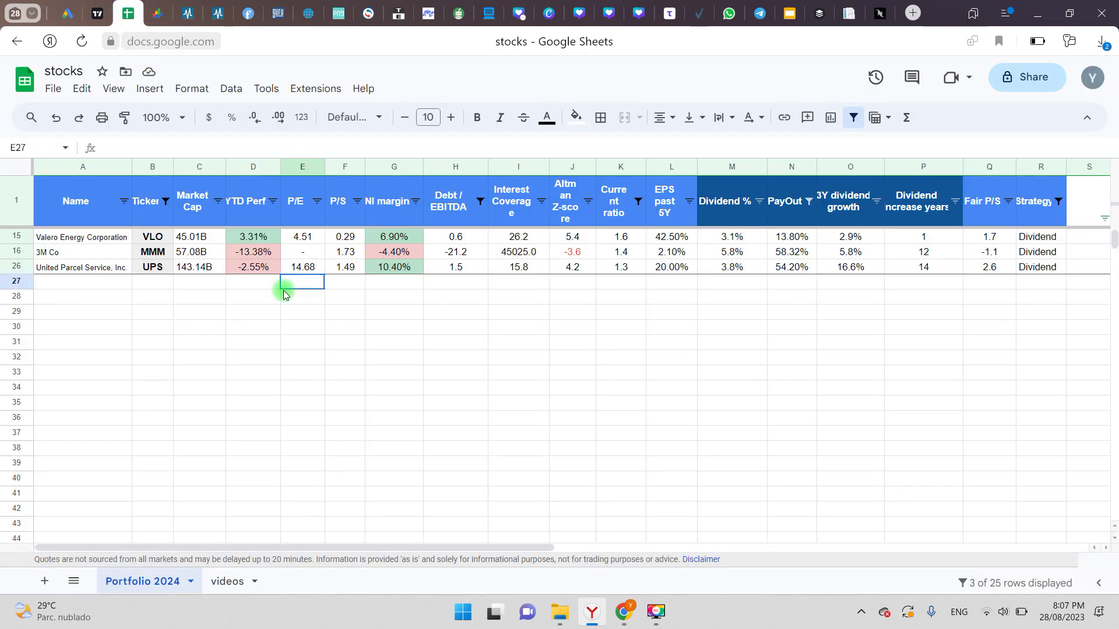
click(247, 300)
click(205, 238)
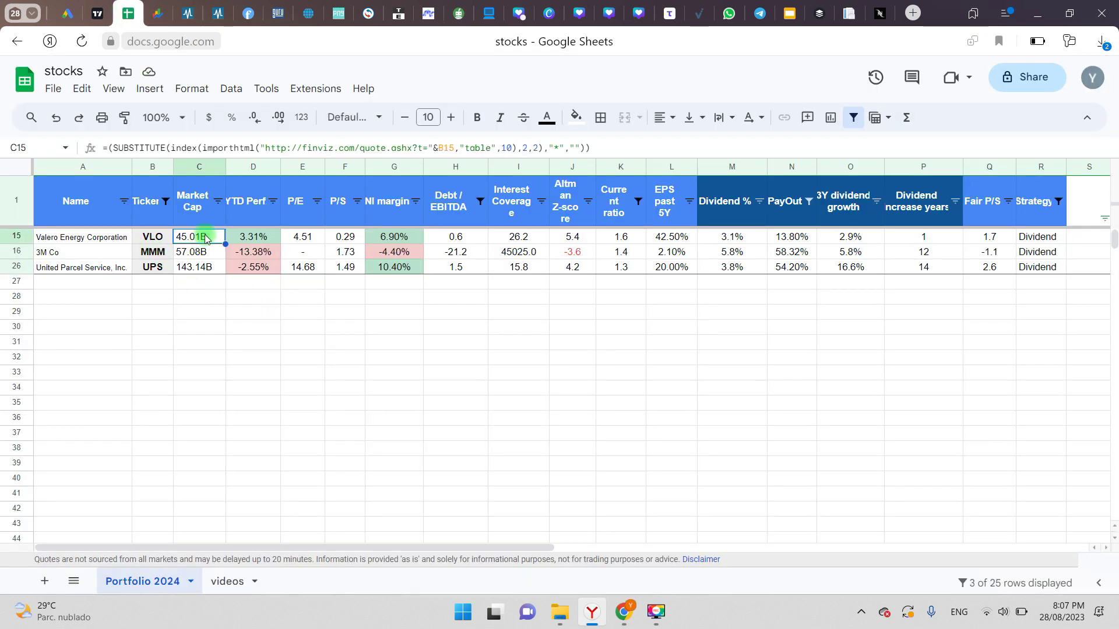
click(223, 303)
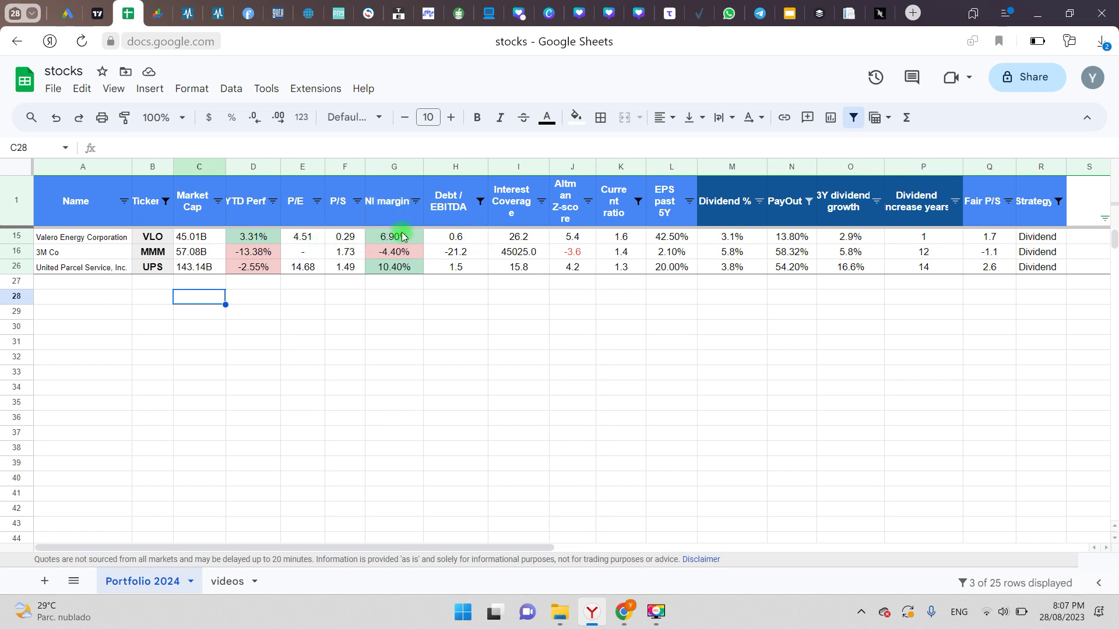
click(479, 237)
click(521, 307)
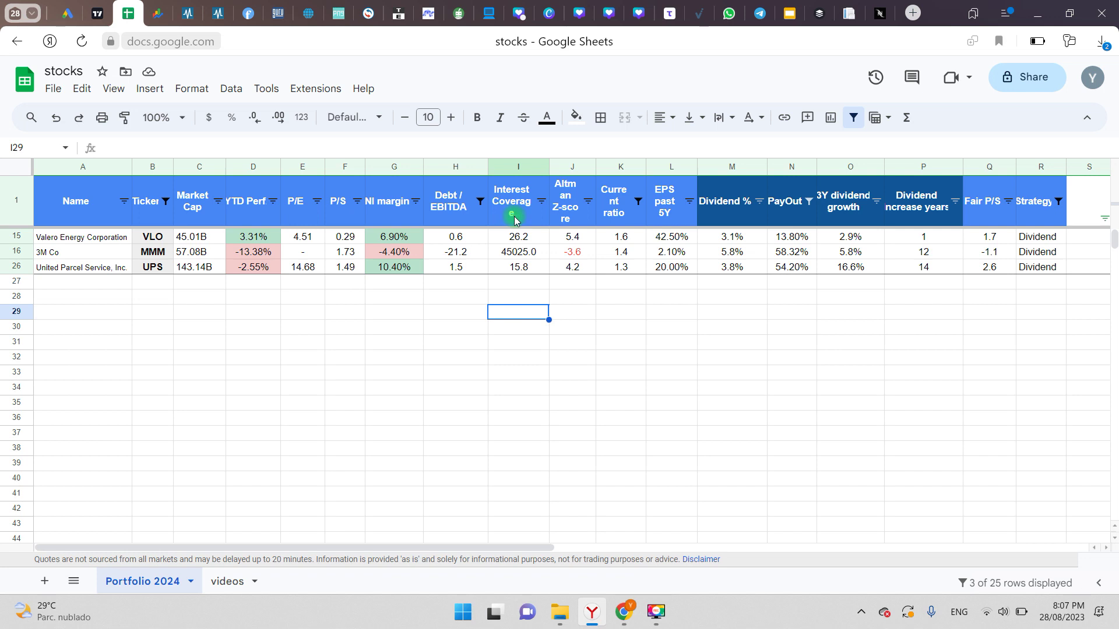
click(607, 298)
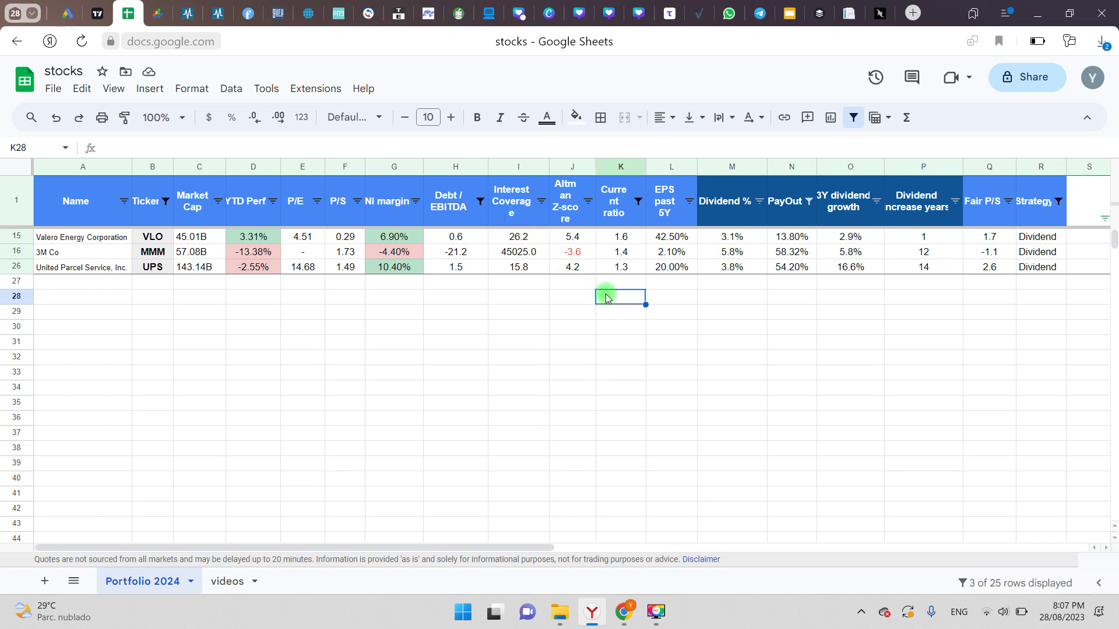
click(610, 329)
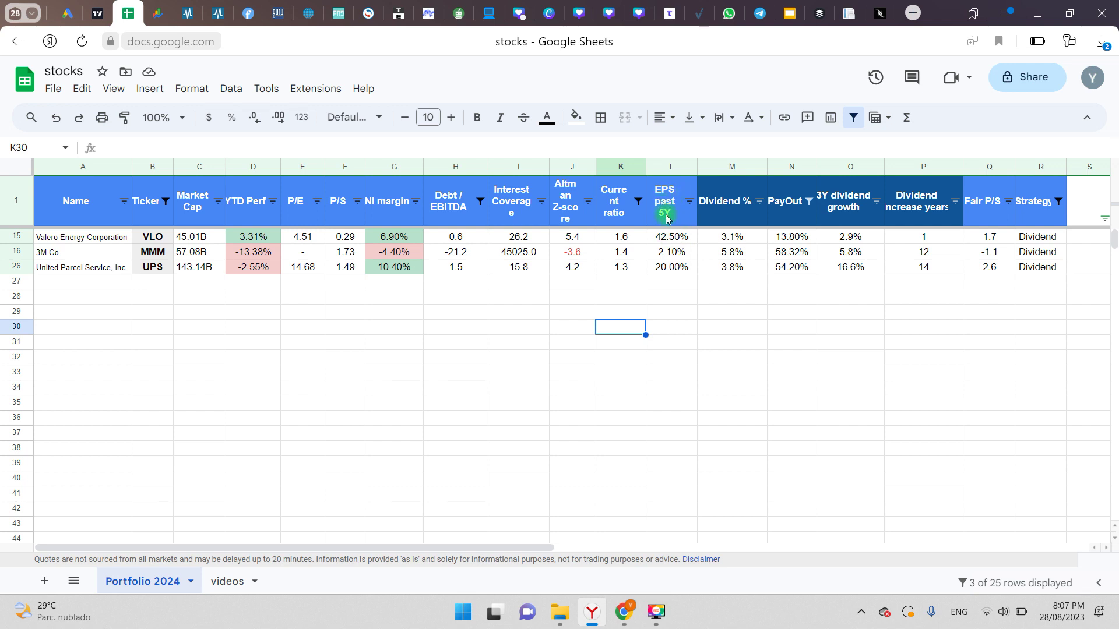
click(788, 313)
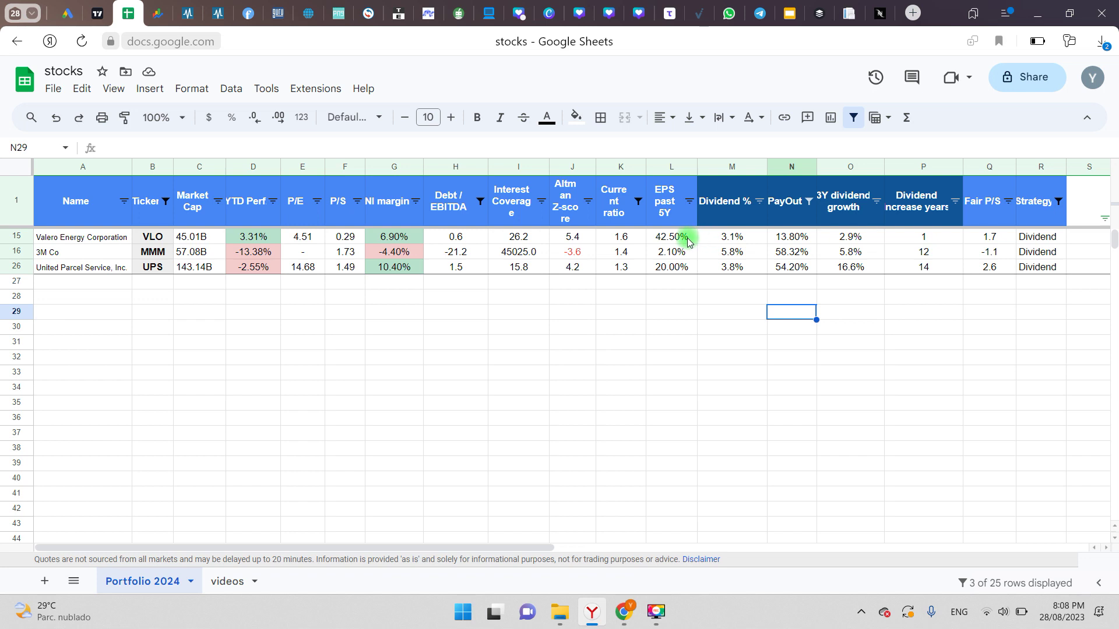
click(745, 307)
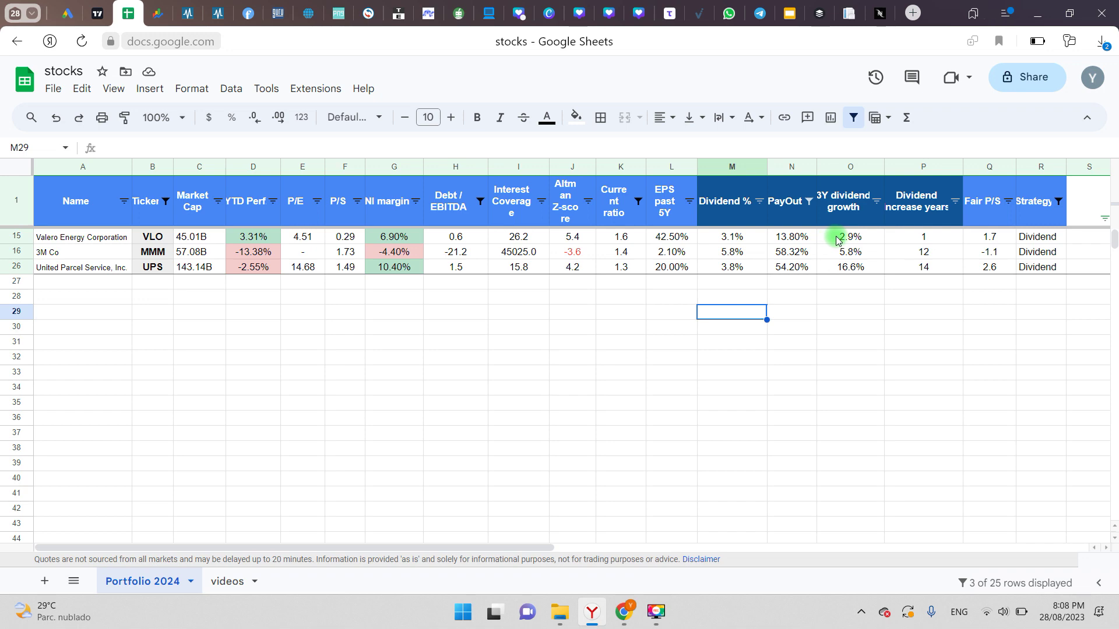
click(455, 387)
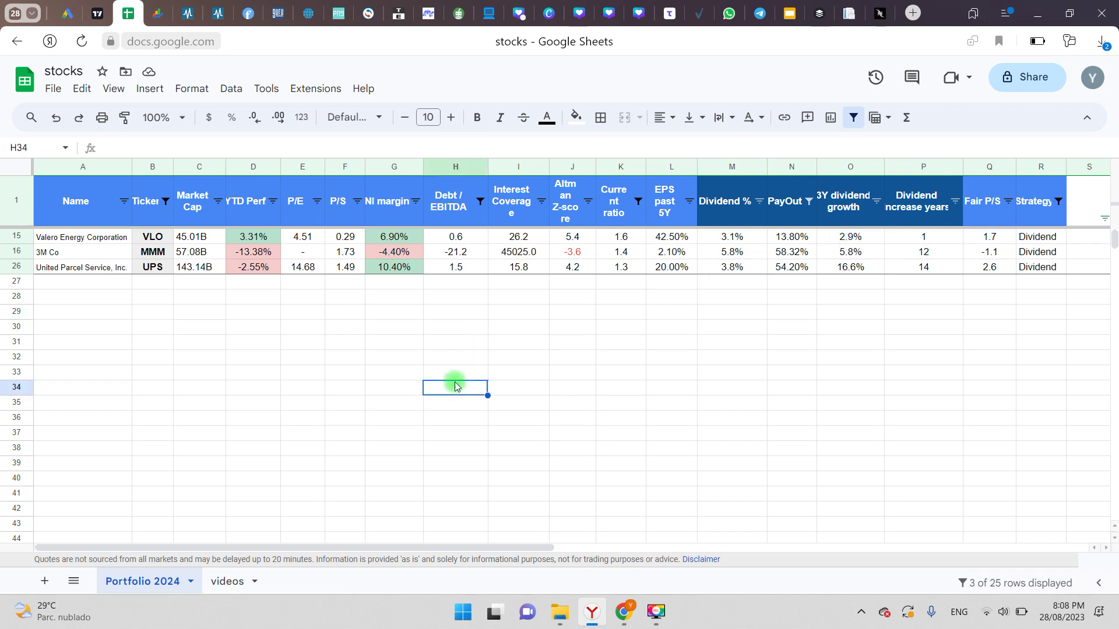
click(101, 23)
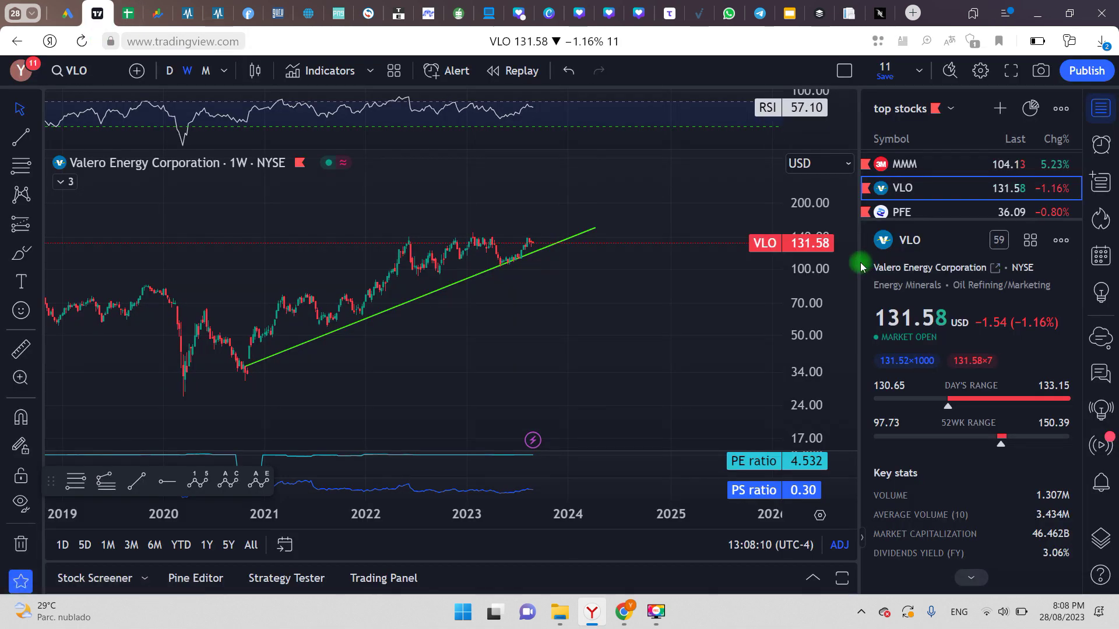
Widen Valero's fundamentals panel and switch the income statement to quarterly bars
drag(859, 263, 809, 275)
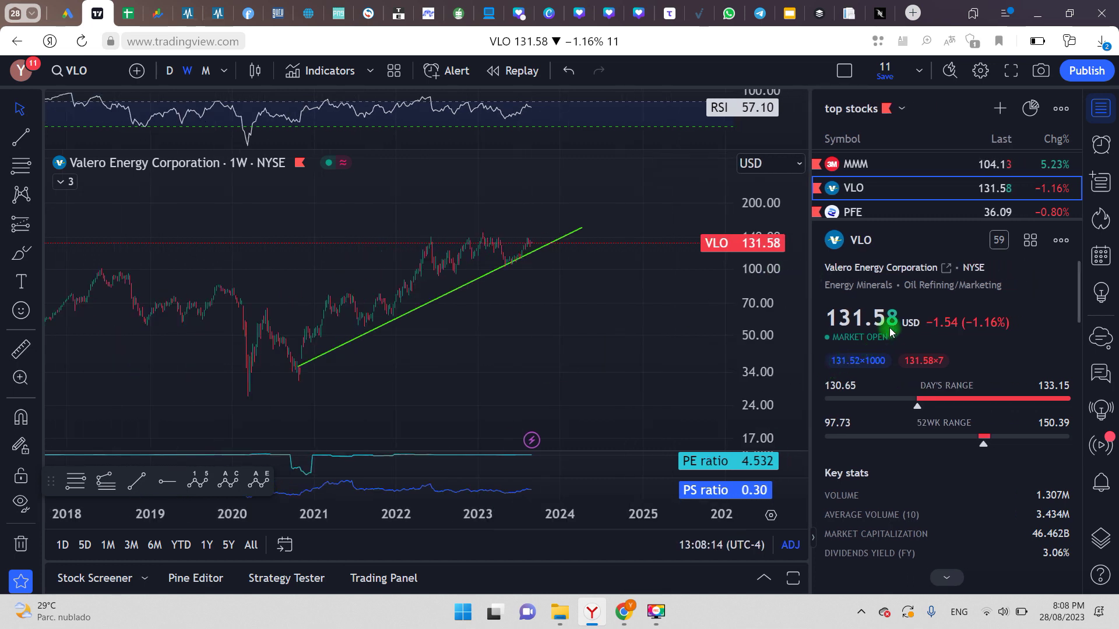
scroll(931, 348, down, 3)
scroll(931, 349, up, 1)
scroll(931, 349, down, 5)
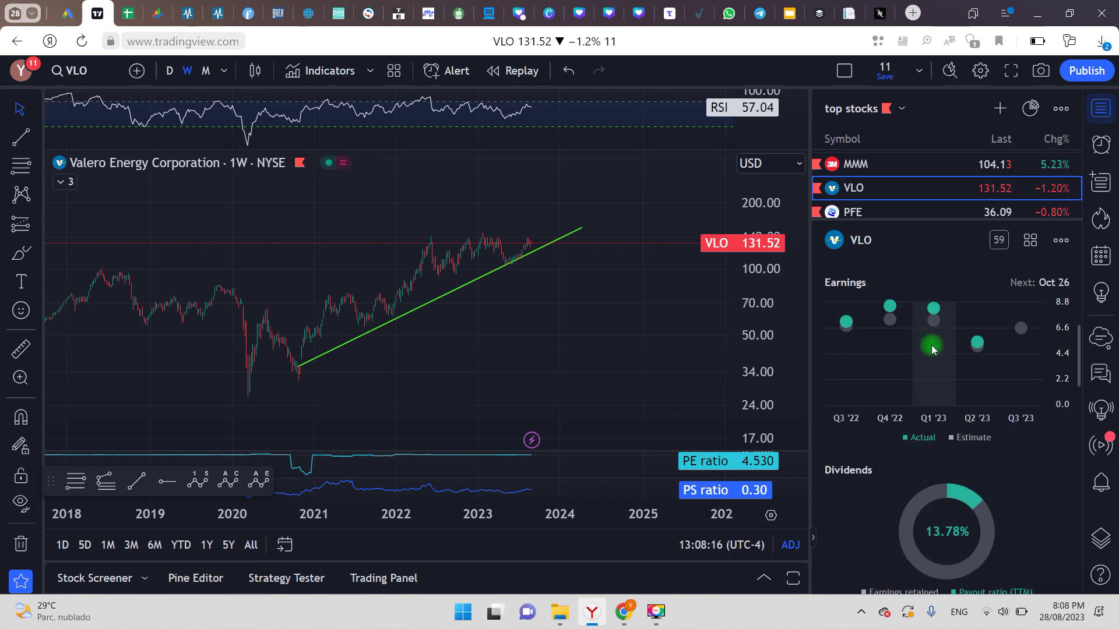
scroll(932, 348, up, 3)
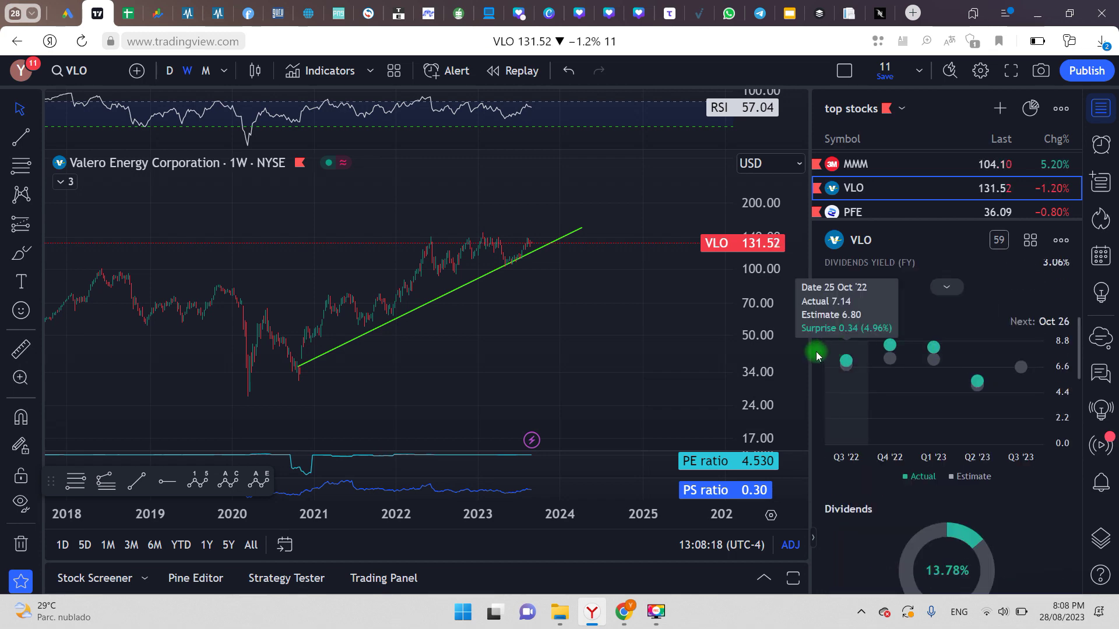
drag(813, 354, 768, 354)
scroll(1020, 328, down, 5)
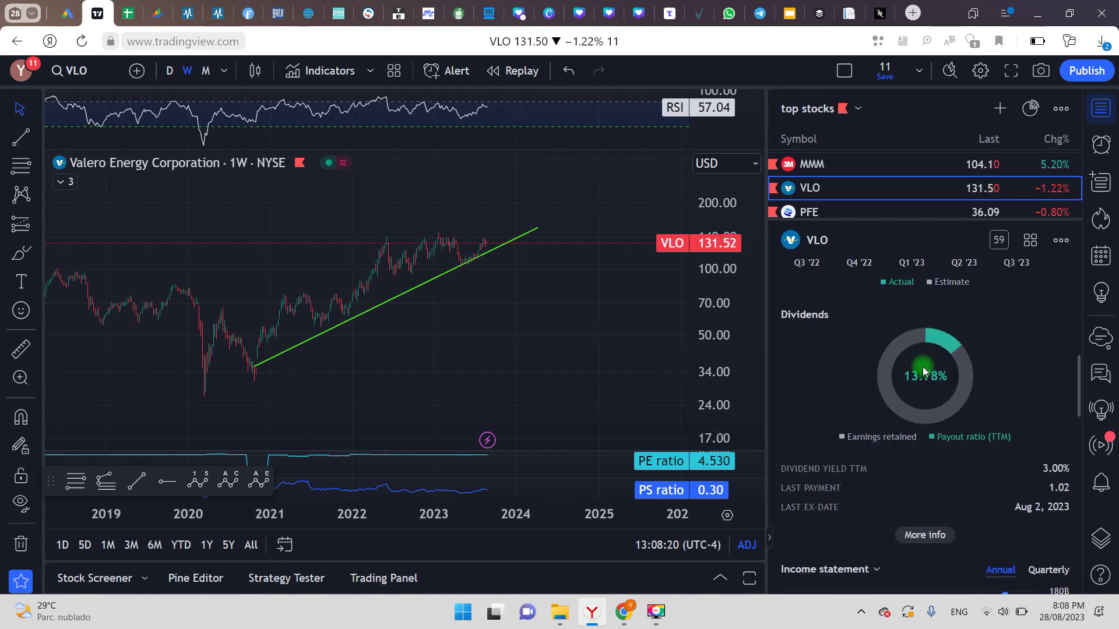
click(1049, 278)
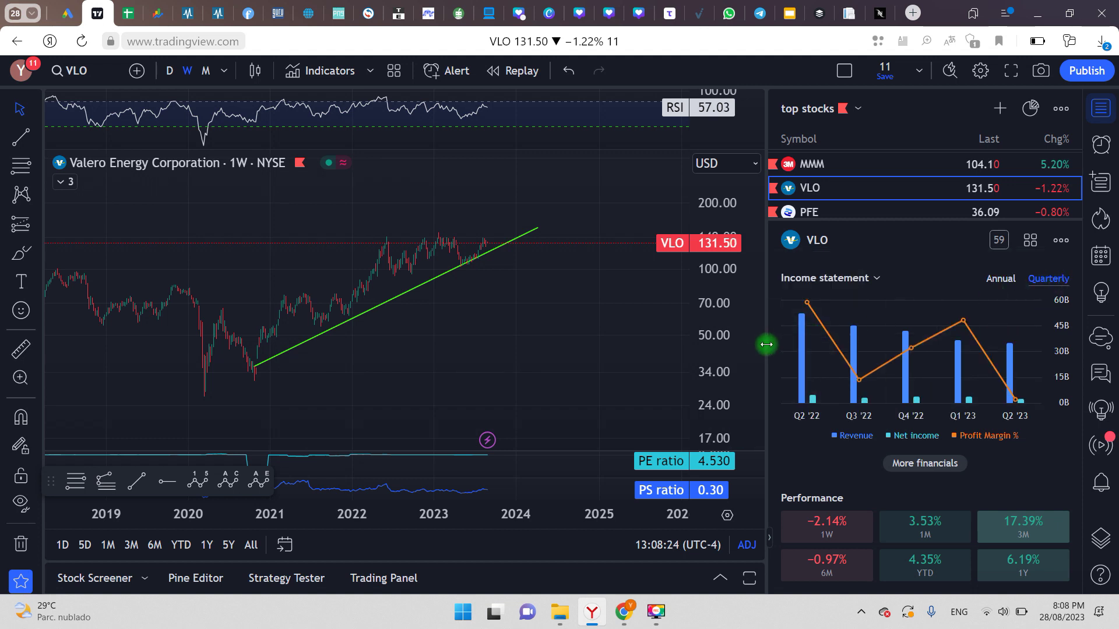
drag(742, 348, 706, 348)
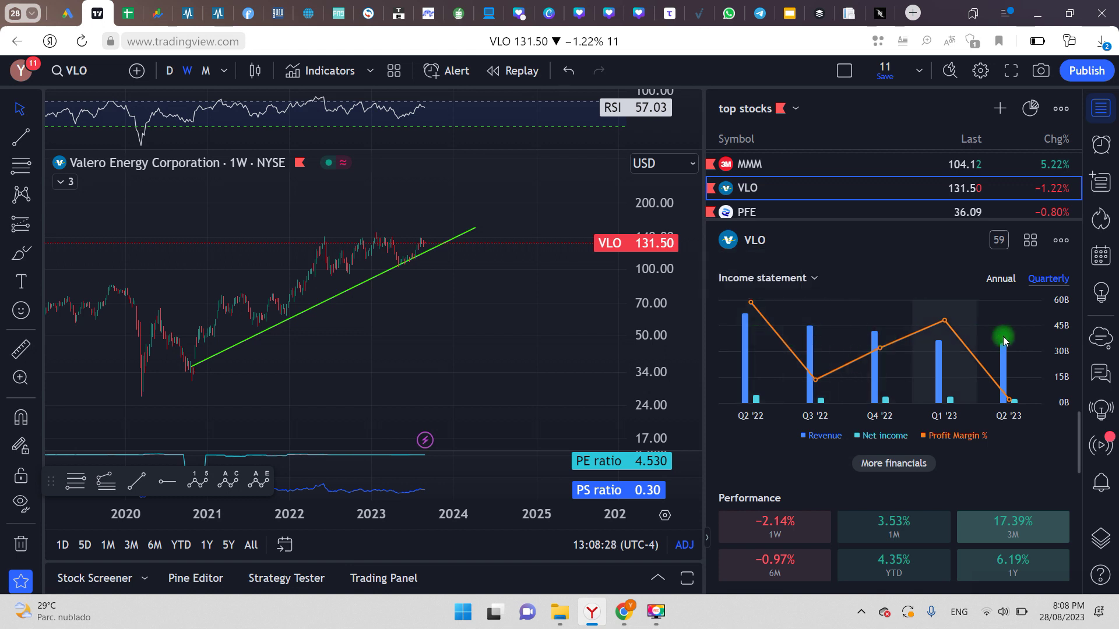
Read the quarterly income figures, then give the chart its width back and rescale RSI
mouse_move(1010, 341)
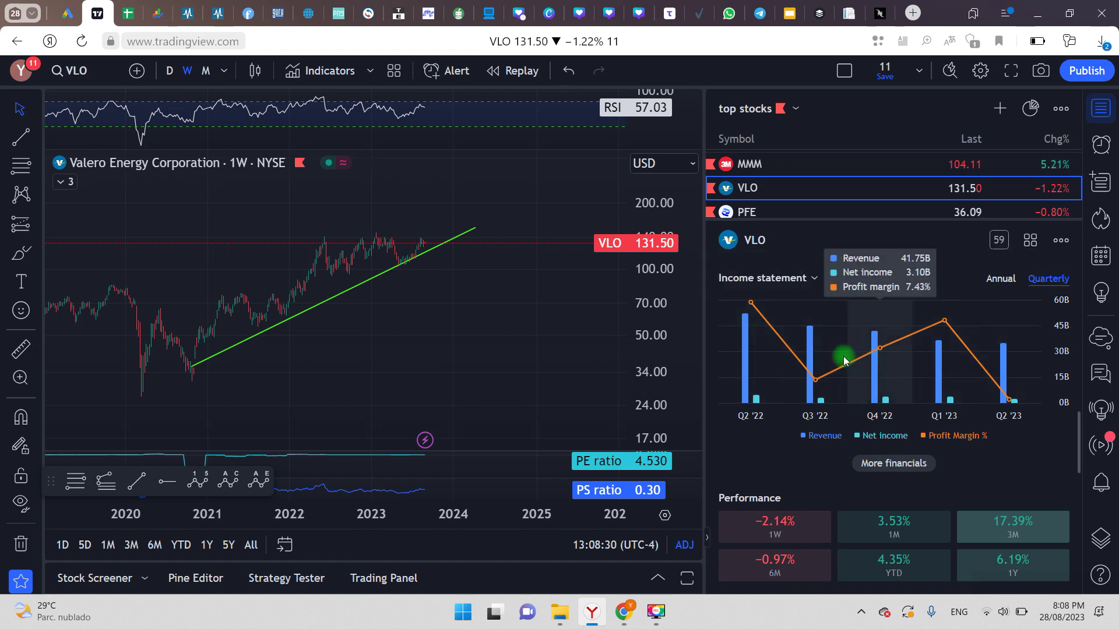
mouse_move(824, 362)
mouse_move(1005, 389)
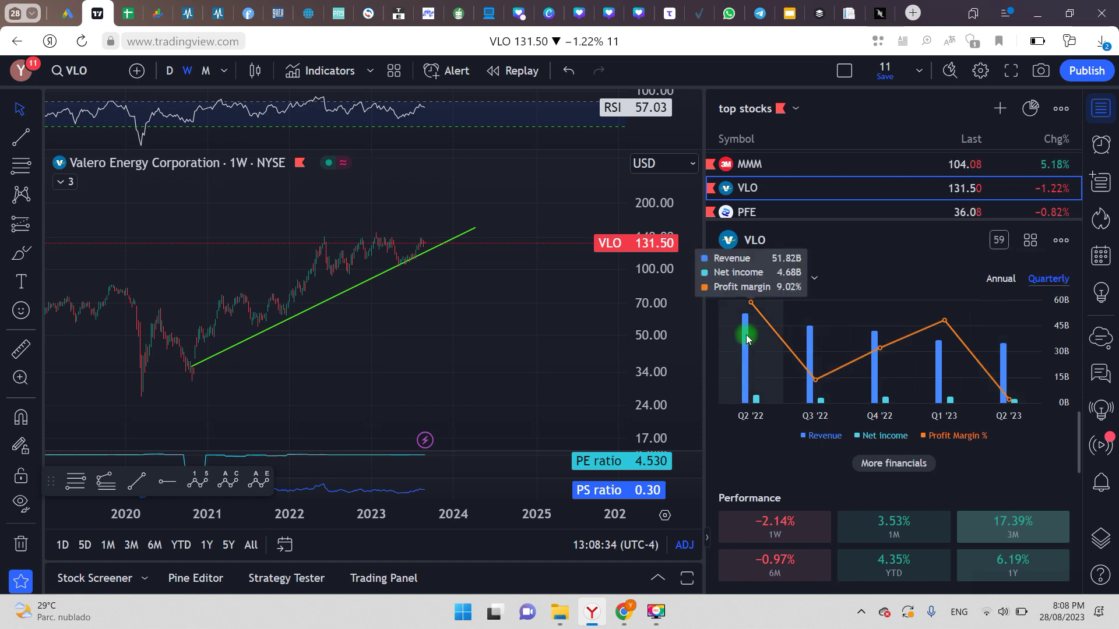
mouse_move(826, 338)
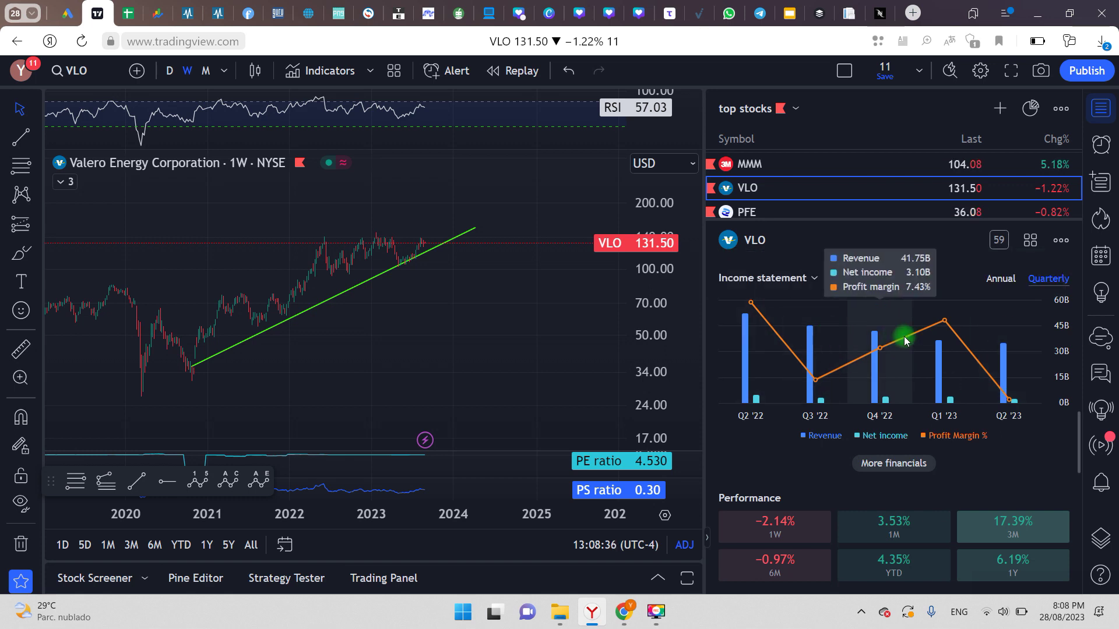
mouse_move(1001, 359)
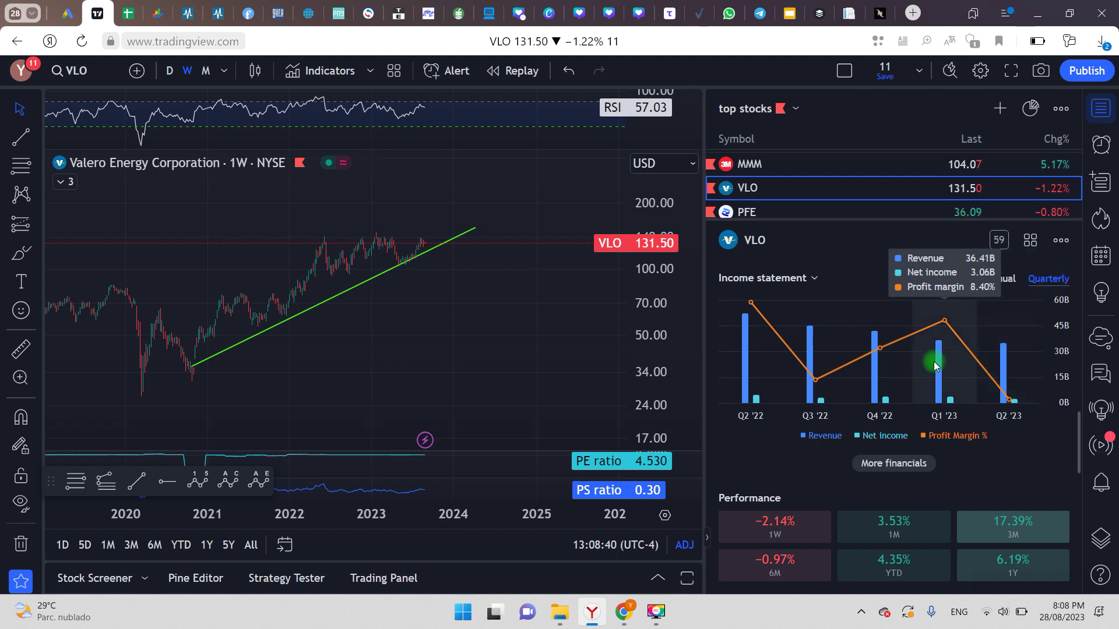
mouse_move(767, 381)
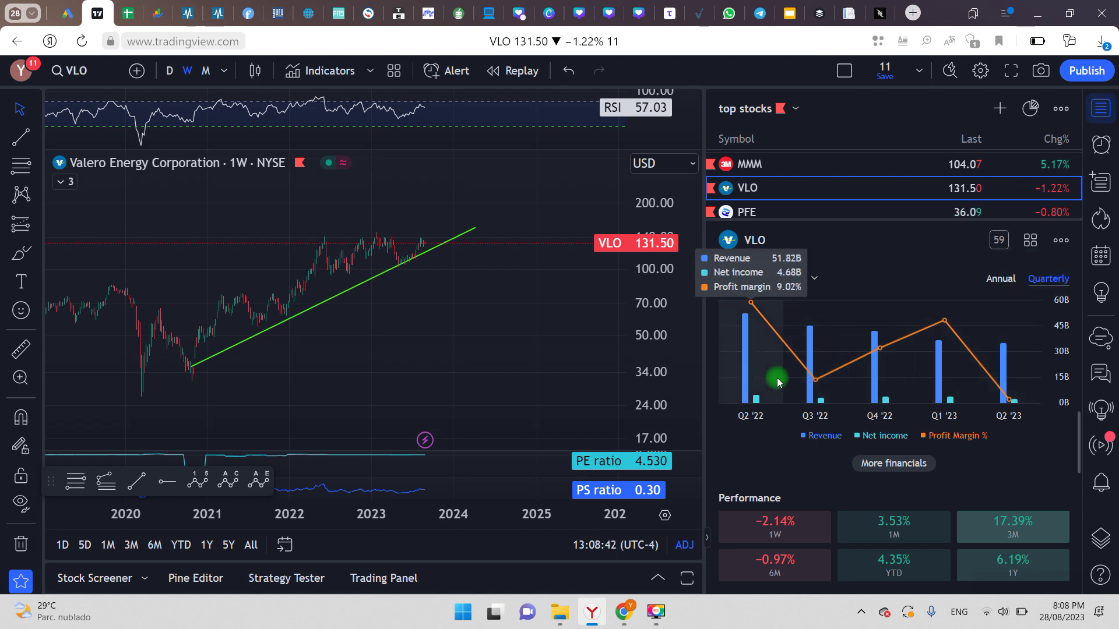
mouse_move(883, 309)
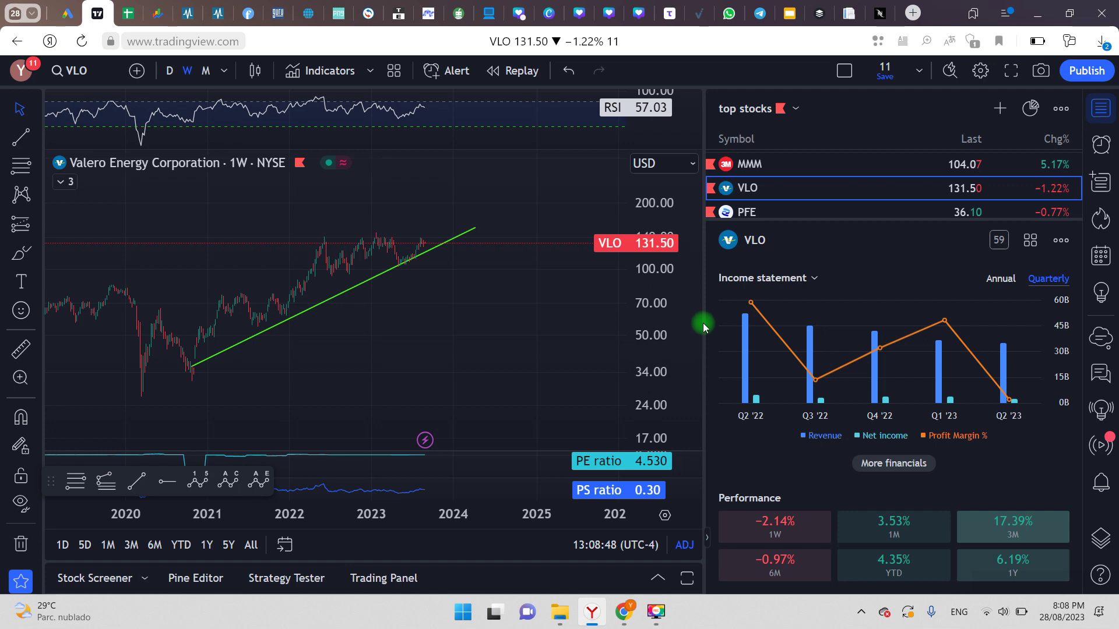
drag(705, 324, 804, 325)
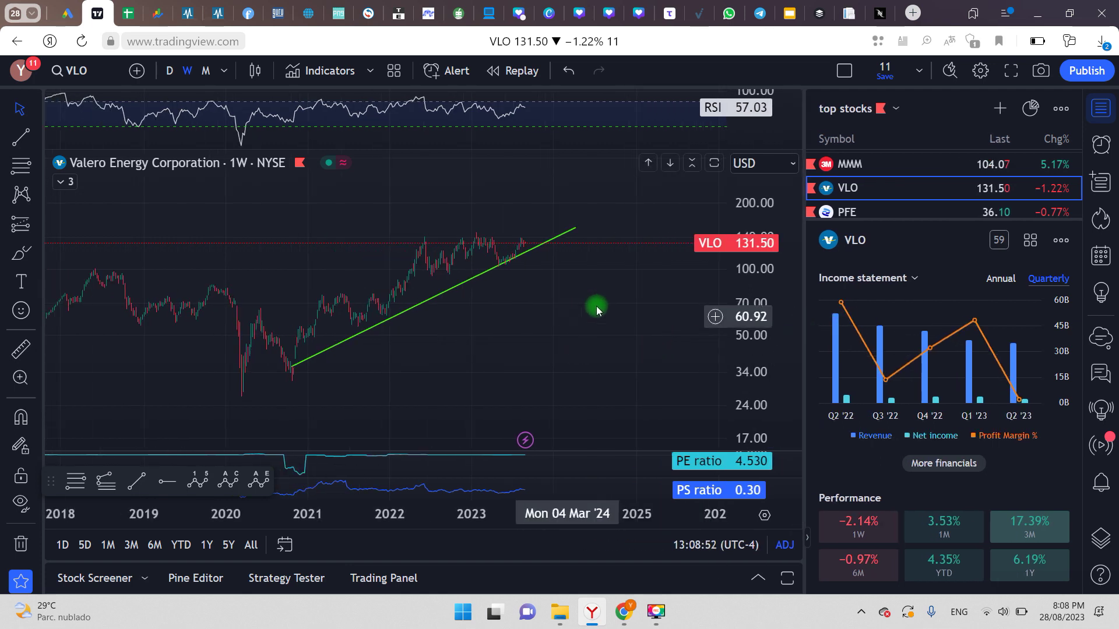
mouse_move(750, 135)
mouse_down()
mouse_move(750, 115)
mouse_move(750, 127)
mouse_up()
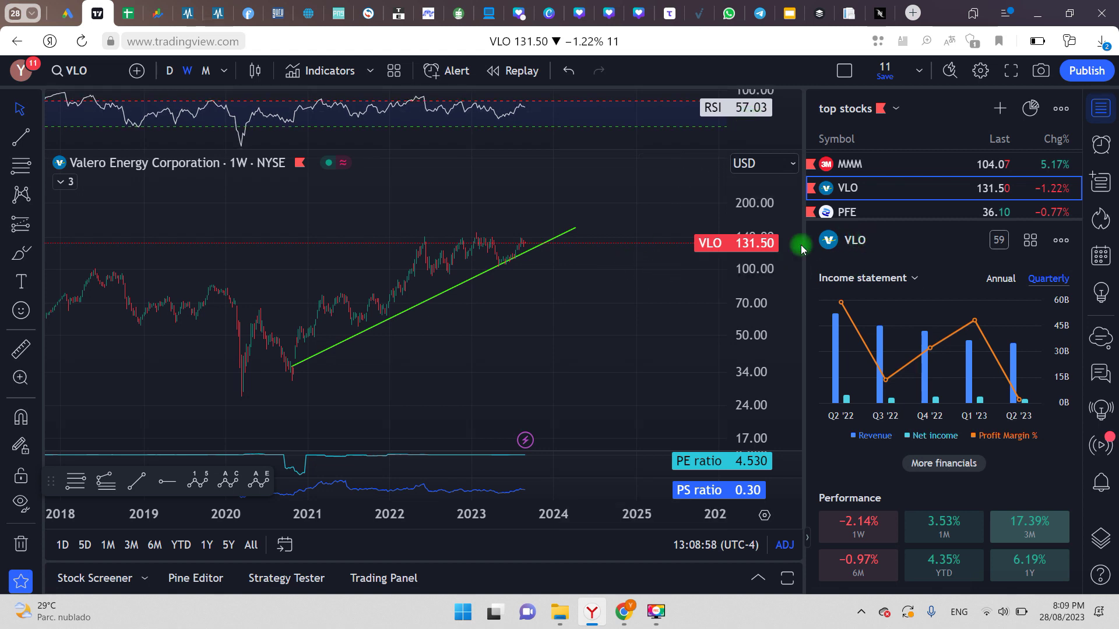
Bring up the symbol search with VLO entered to change tickers
scroll(629, 303, down, 2)
scroll(629, 303, down, 1)
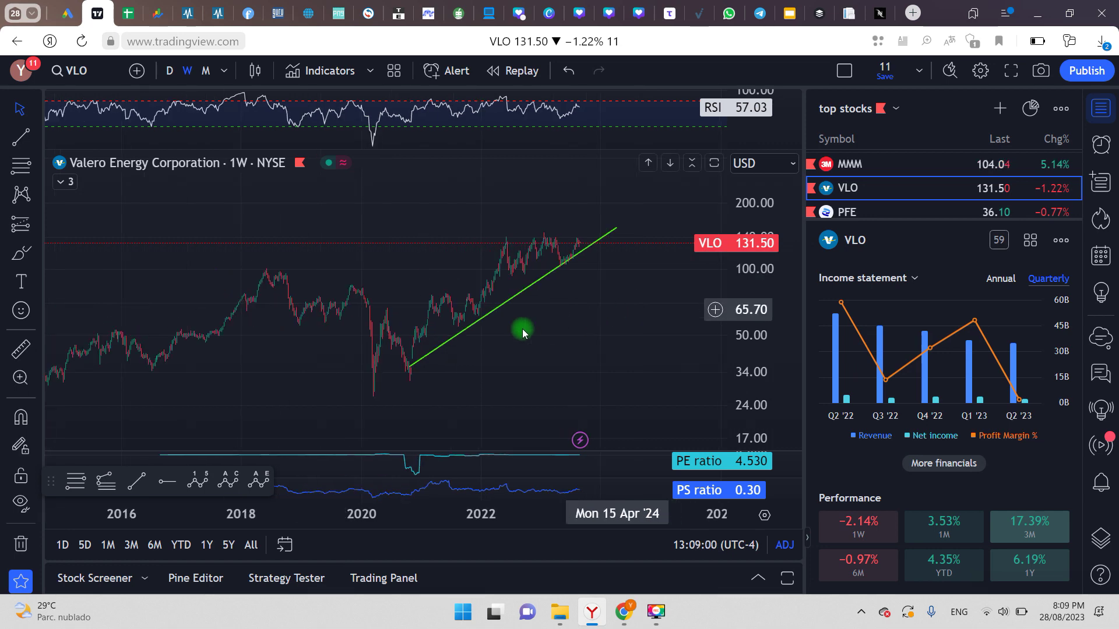
scroll(367, 338, up, 2)
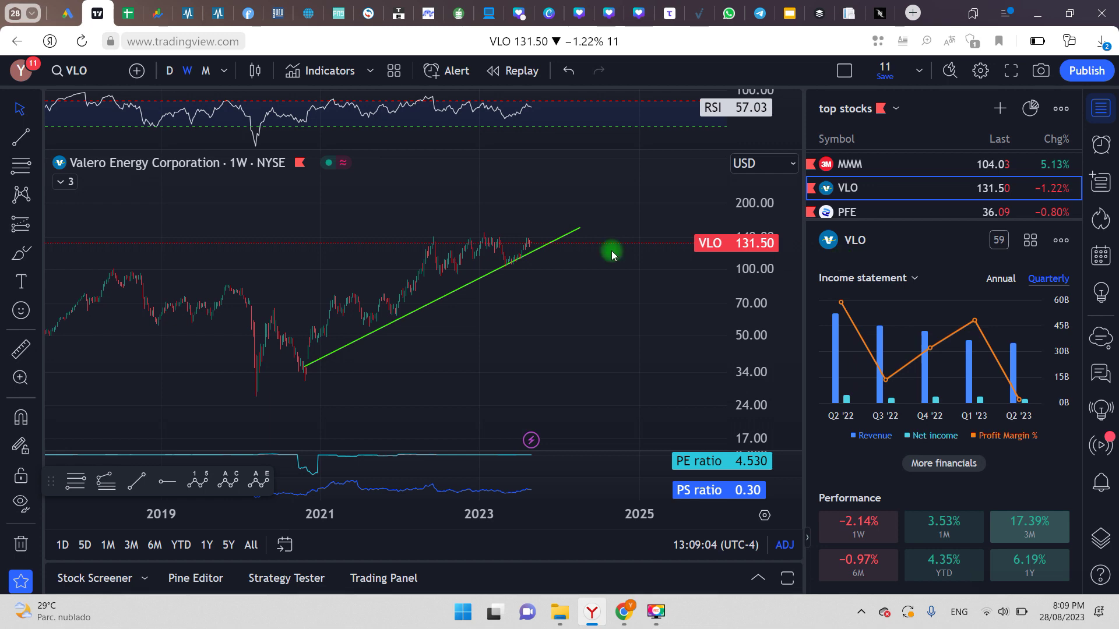
click(73, 70)
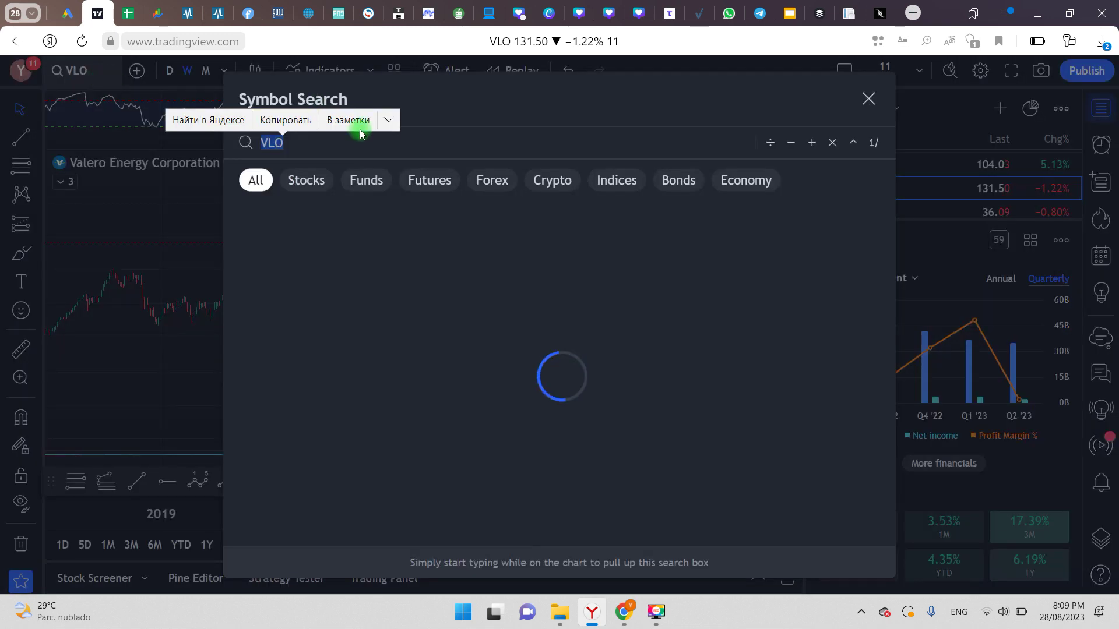
Load the NYSE United Parcel Service (UPS) chart and recentre it around its range lines
text(UPS)
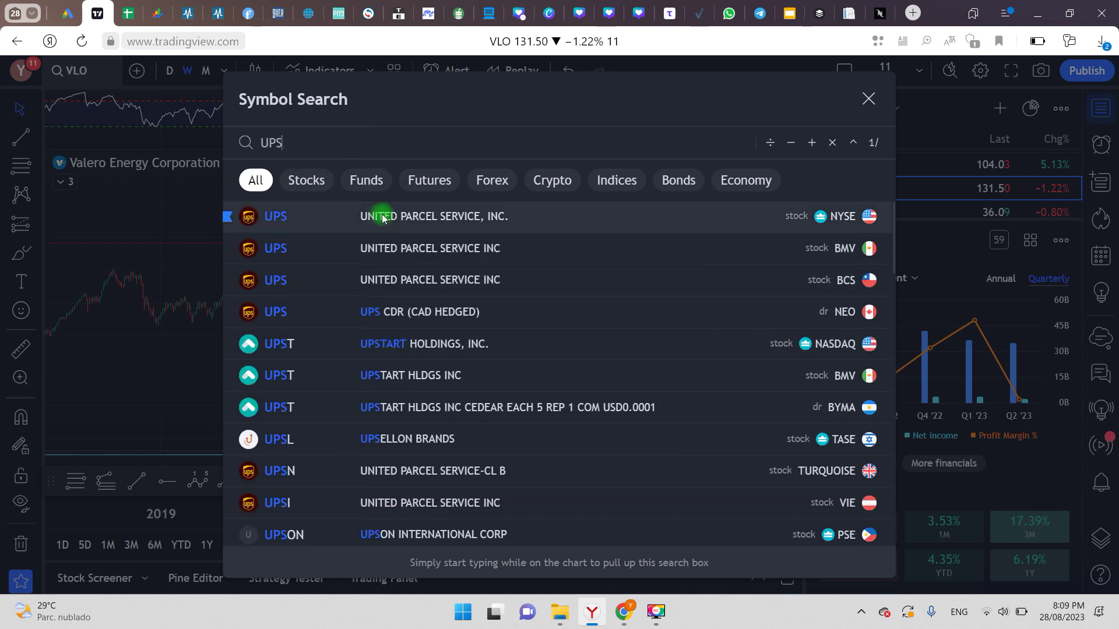
click(382, 215)
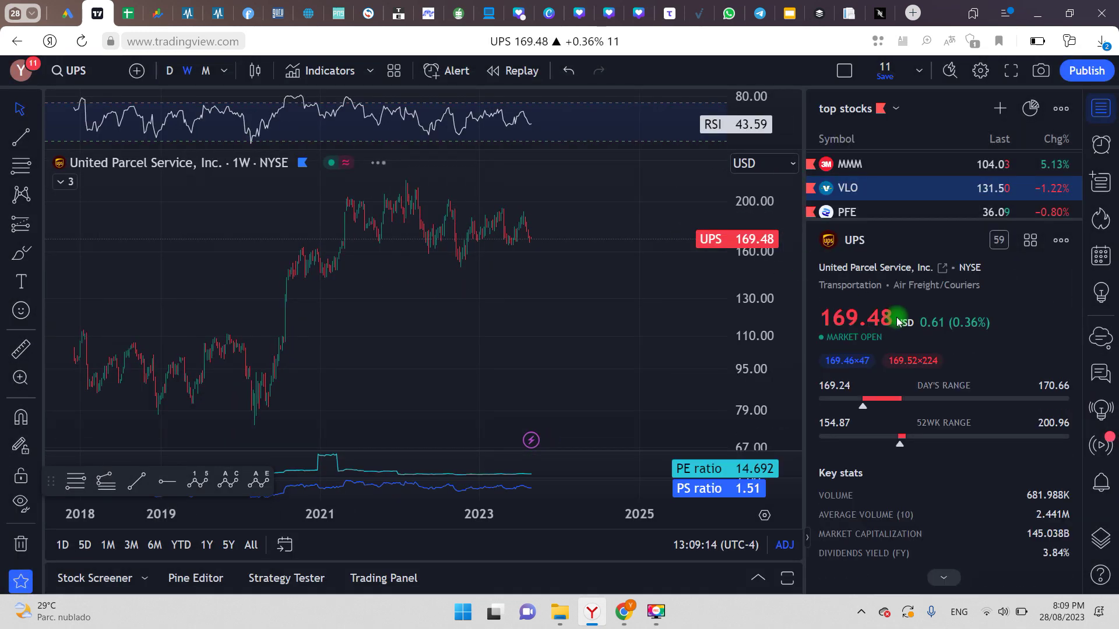
scroll(784, 239, down, 3)
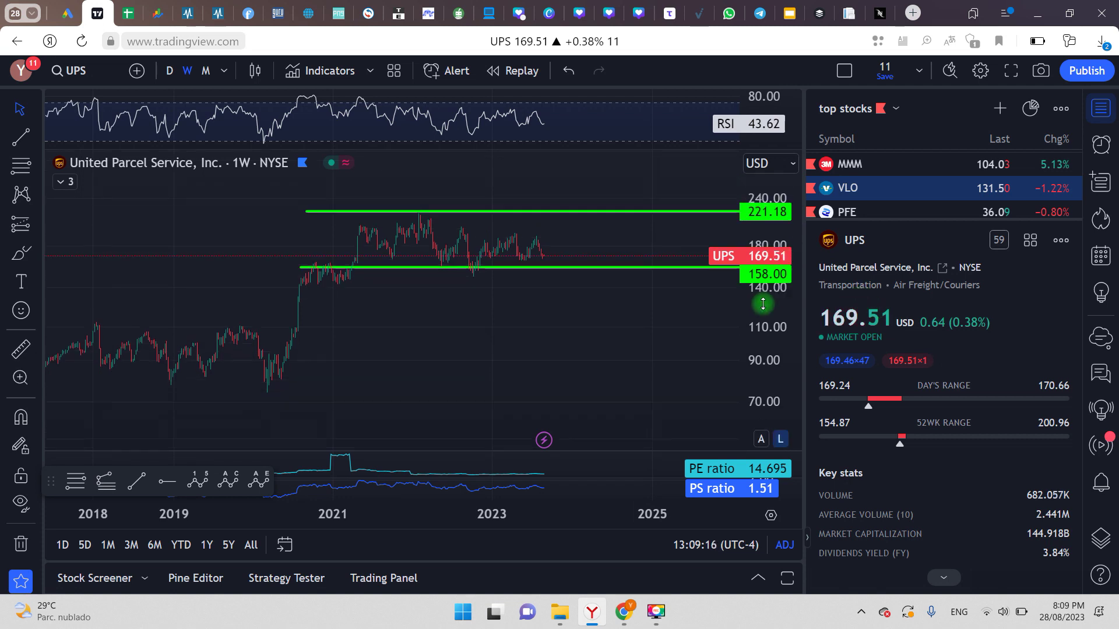
drag(579, 320, 516, 346)
scroll(463, 250, up, 3)
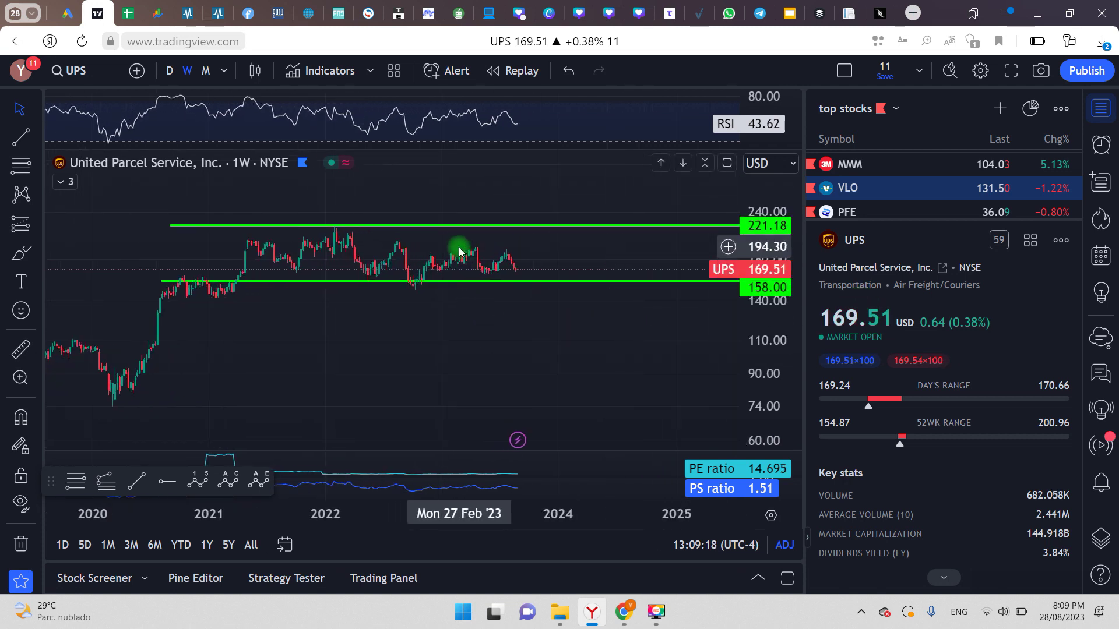
drag(757, 338, 779, 280)
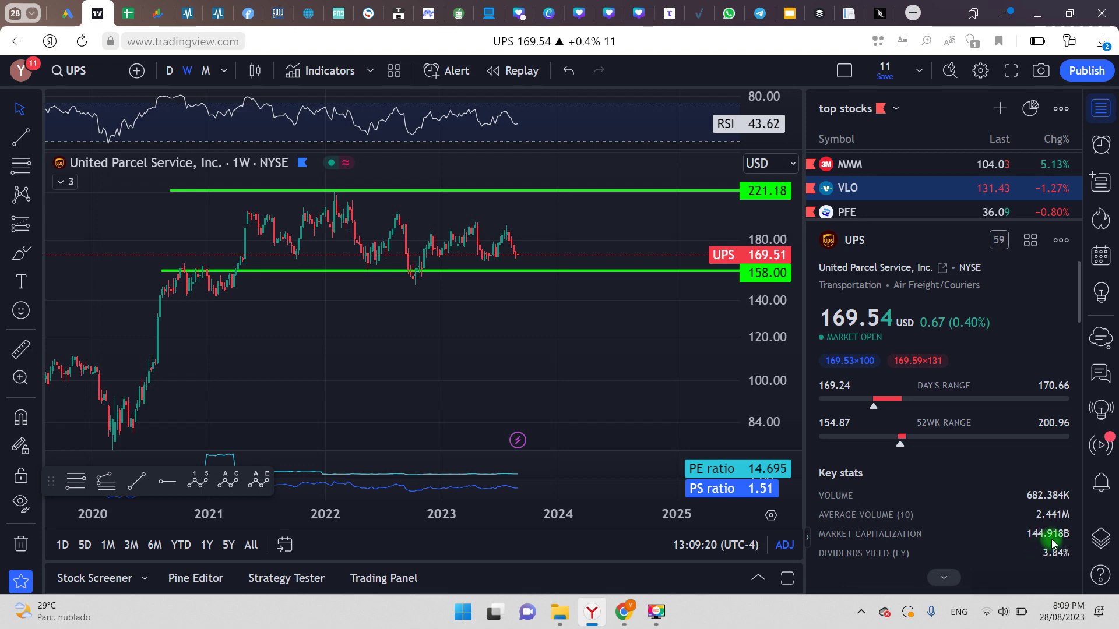
drag(531, 347, 531, 359)
Spread the 158.00 and 221.18 lines apart on the price scale, then go to the stocks sheet
scroll(480, 345, up, 2)
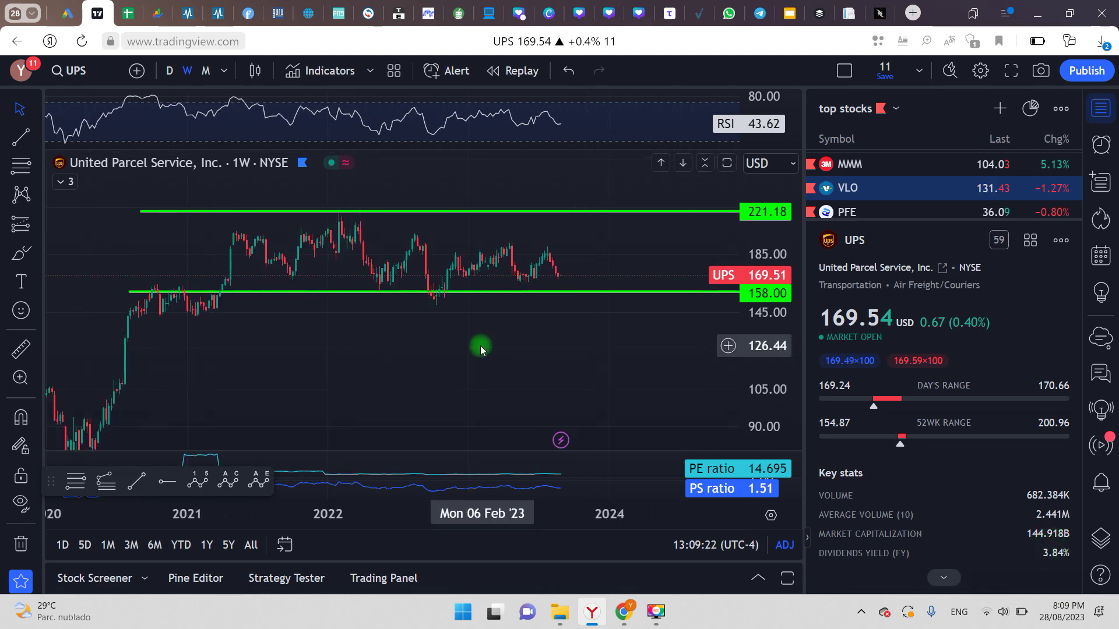
drag(752, 357, 773, 314)
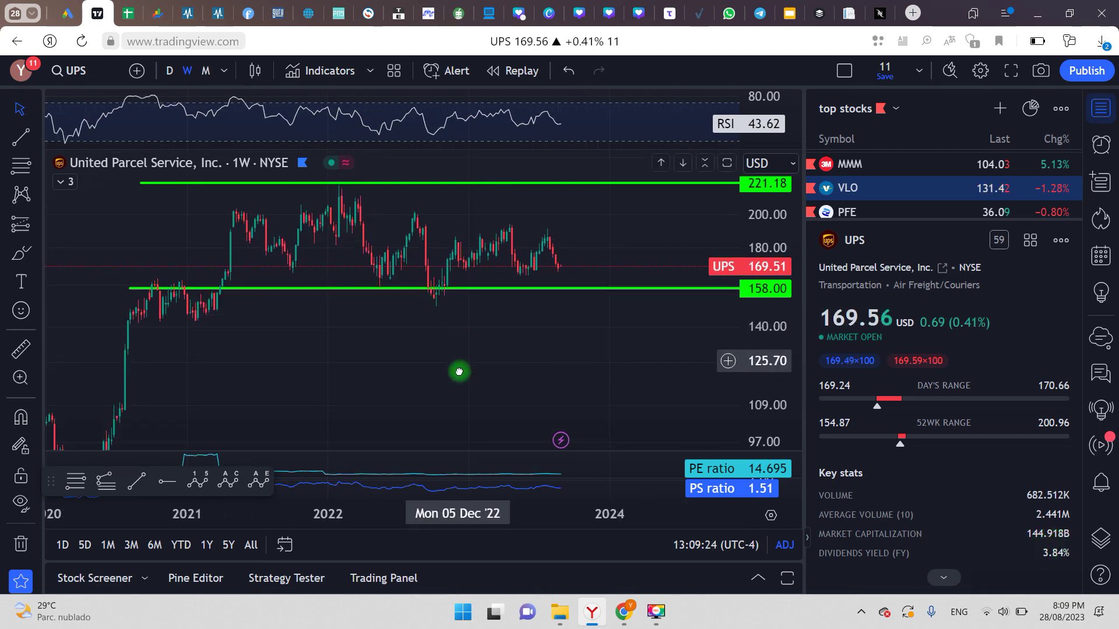
drag(457, 373, 456, 367)
scroll(457, 367, up, 1)
drag(773, 357, 773, 343)
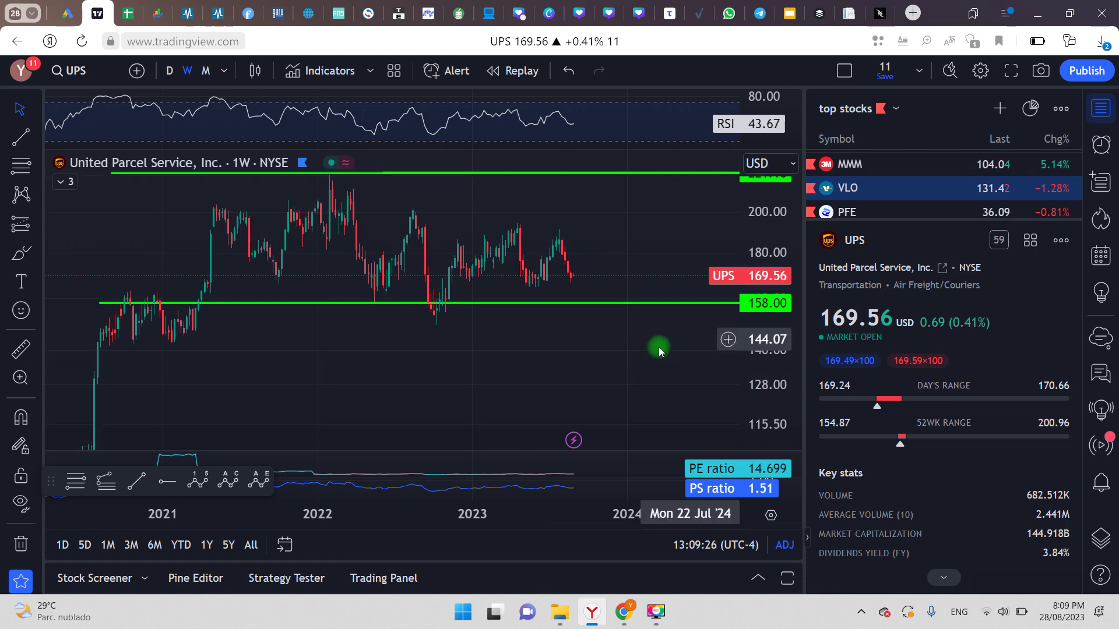
drag(657, 344, 619, 374)
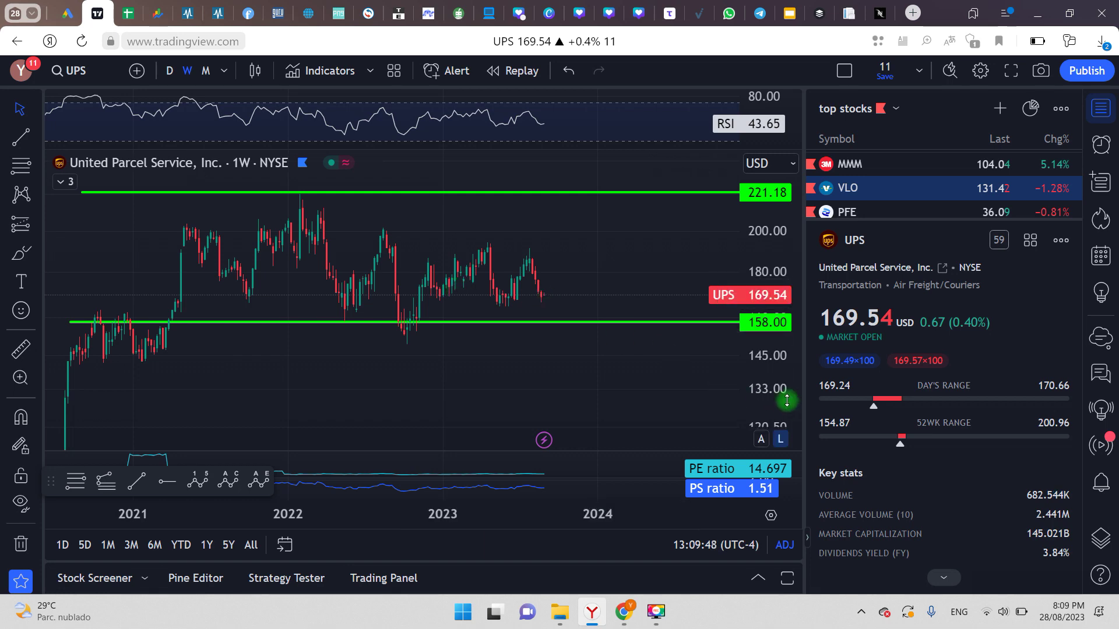
click(128, 13)
click(275, 369)
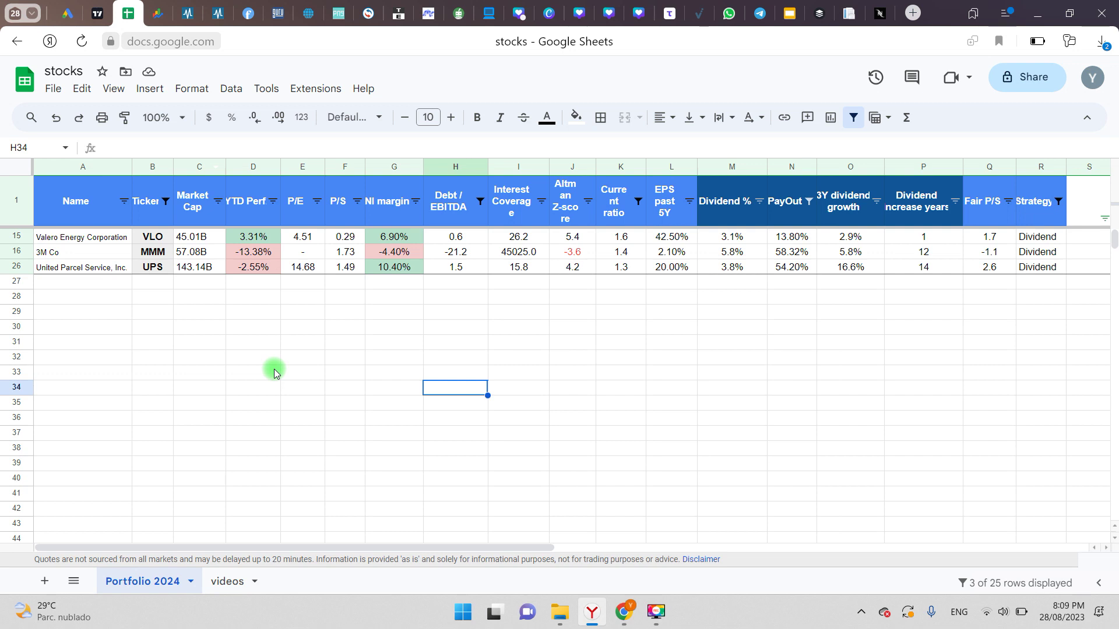
click(213, 300)
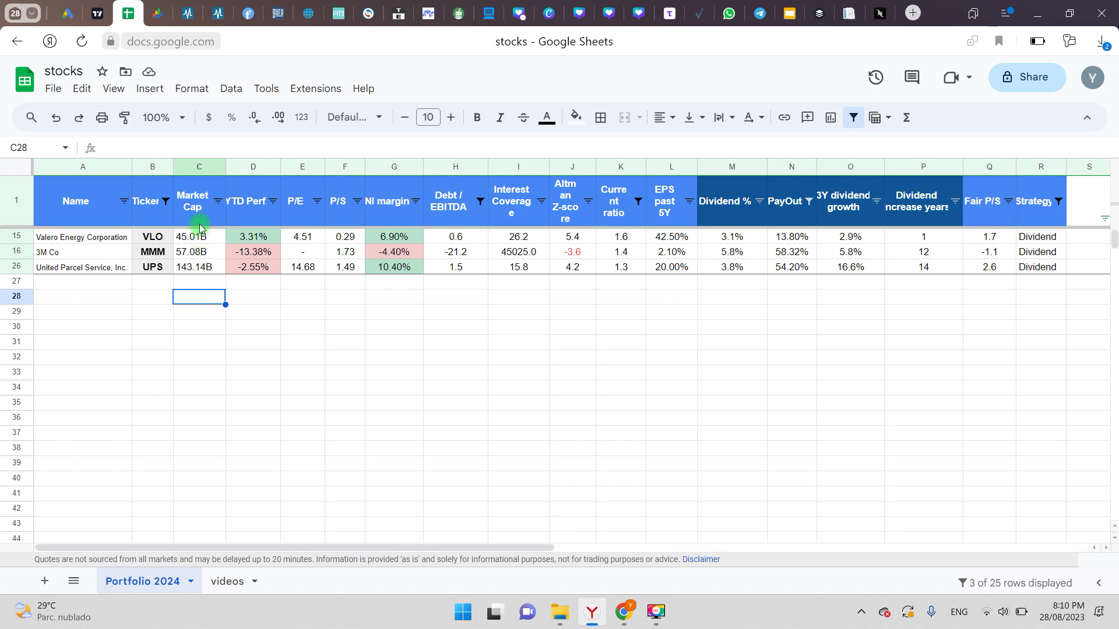
click(269, 296)
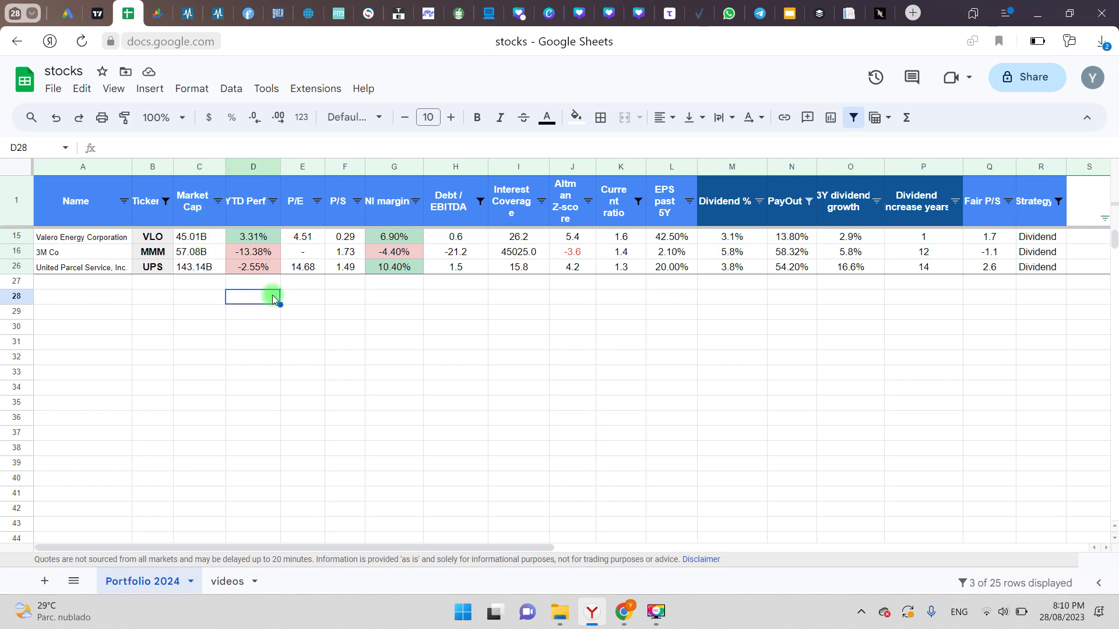
click(304, 283)
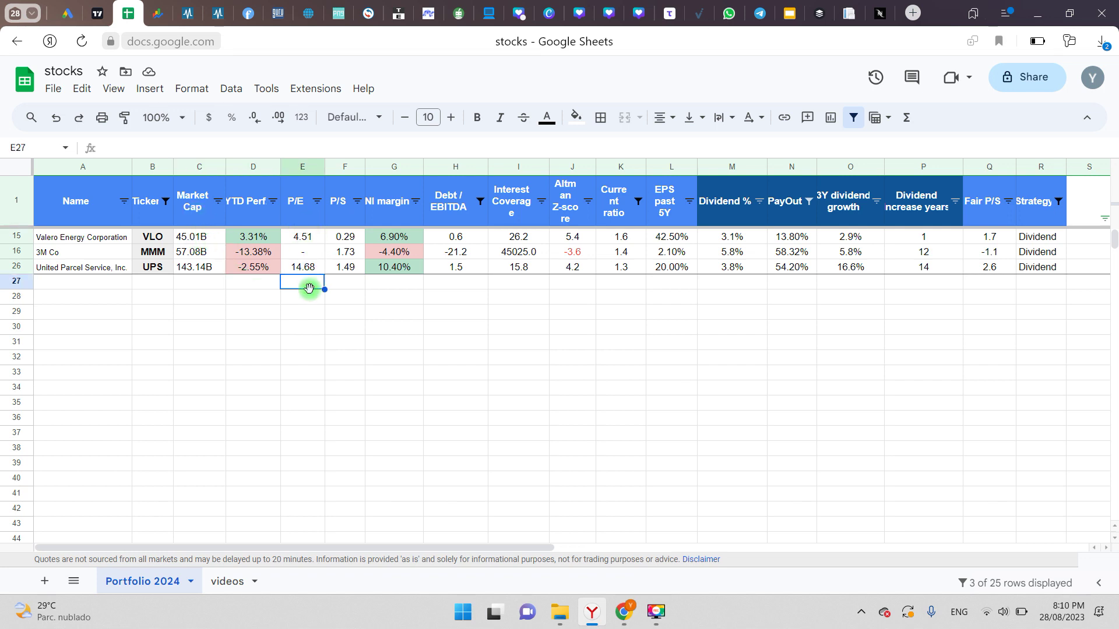
click(307, 314)
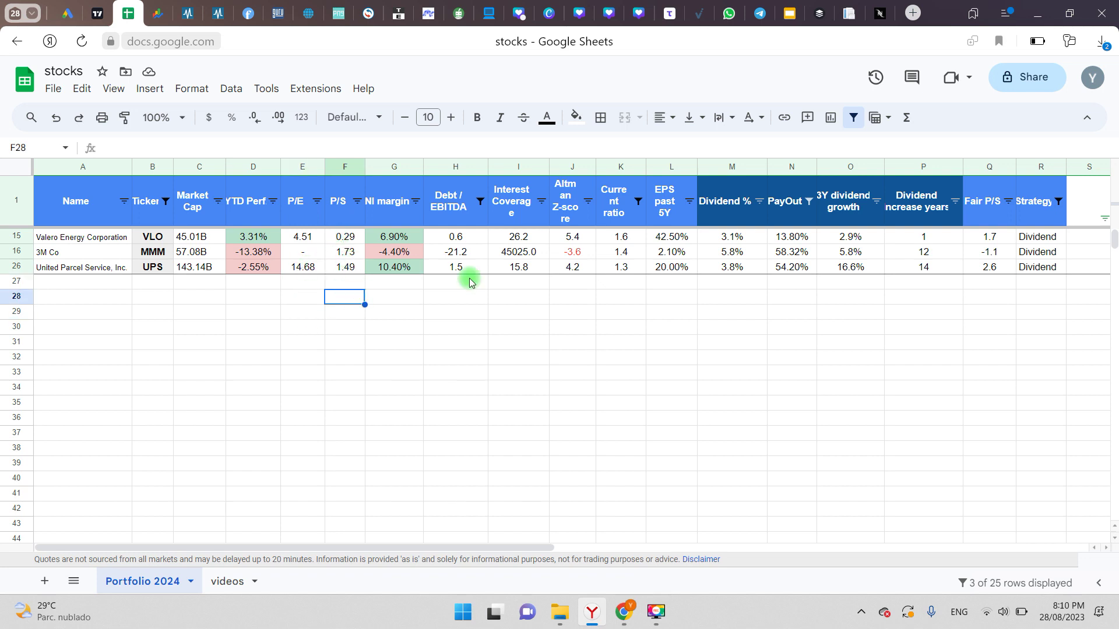
click(916, 341)
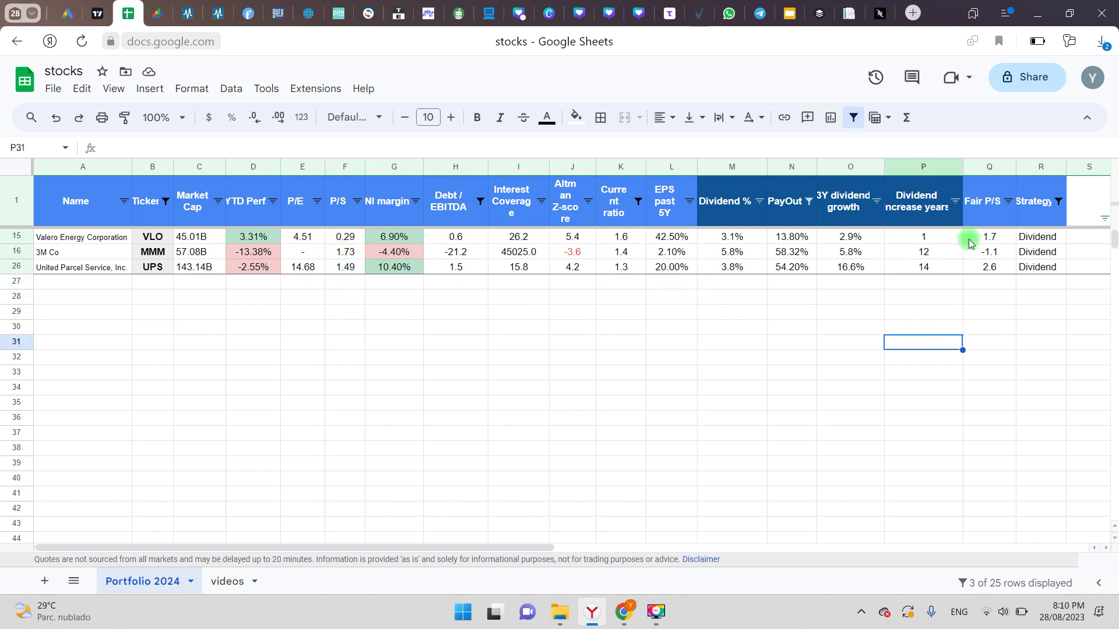
click(991, 282)
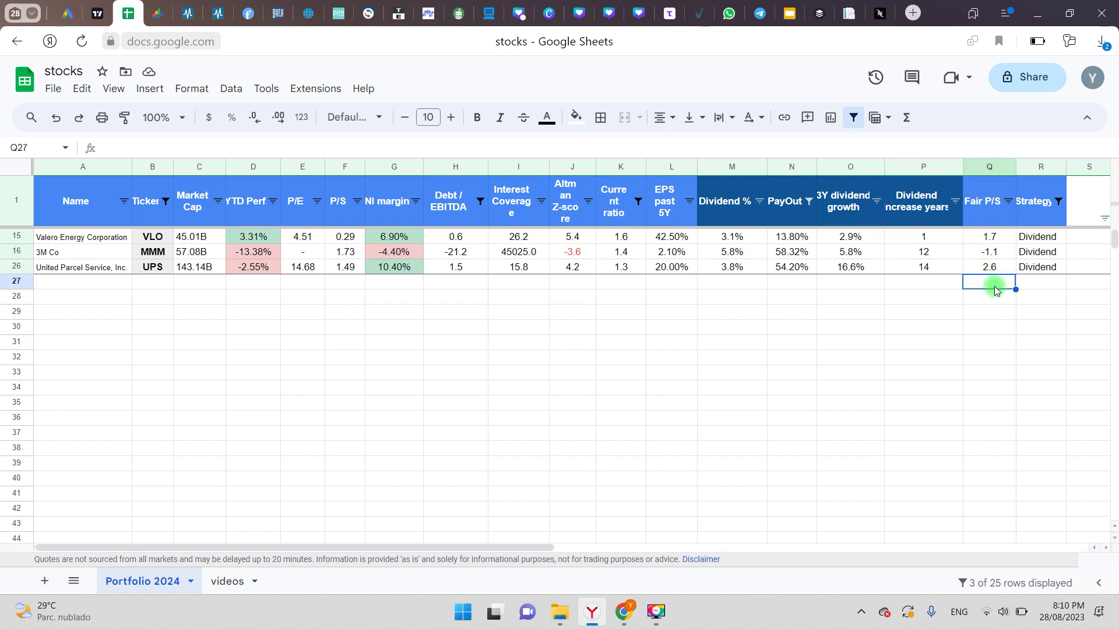
click(466, 335)
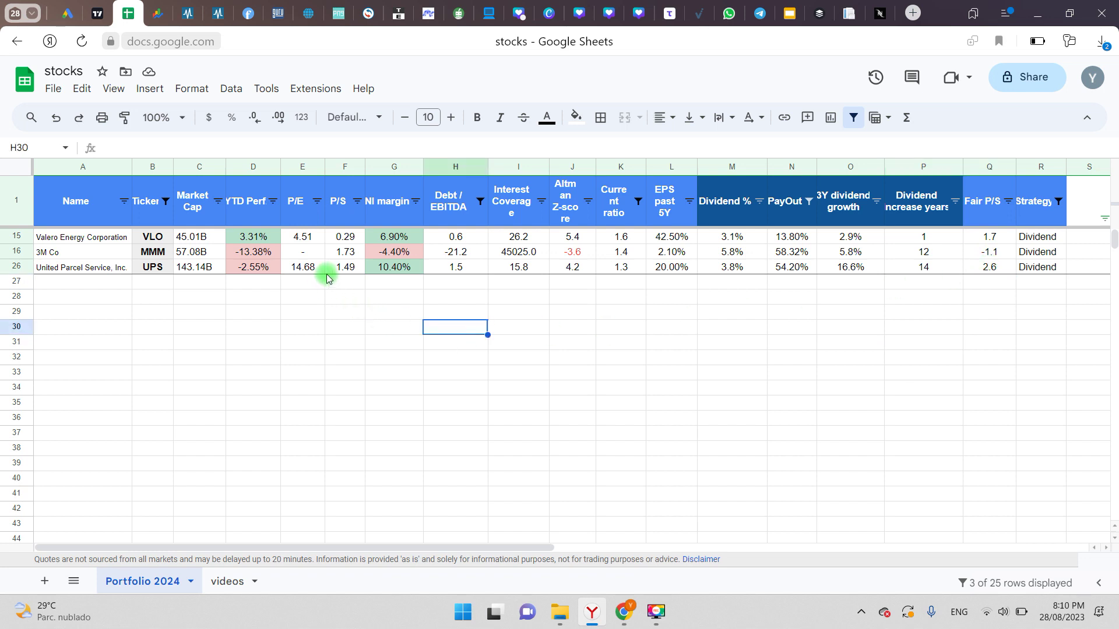
click(394, 296)
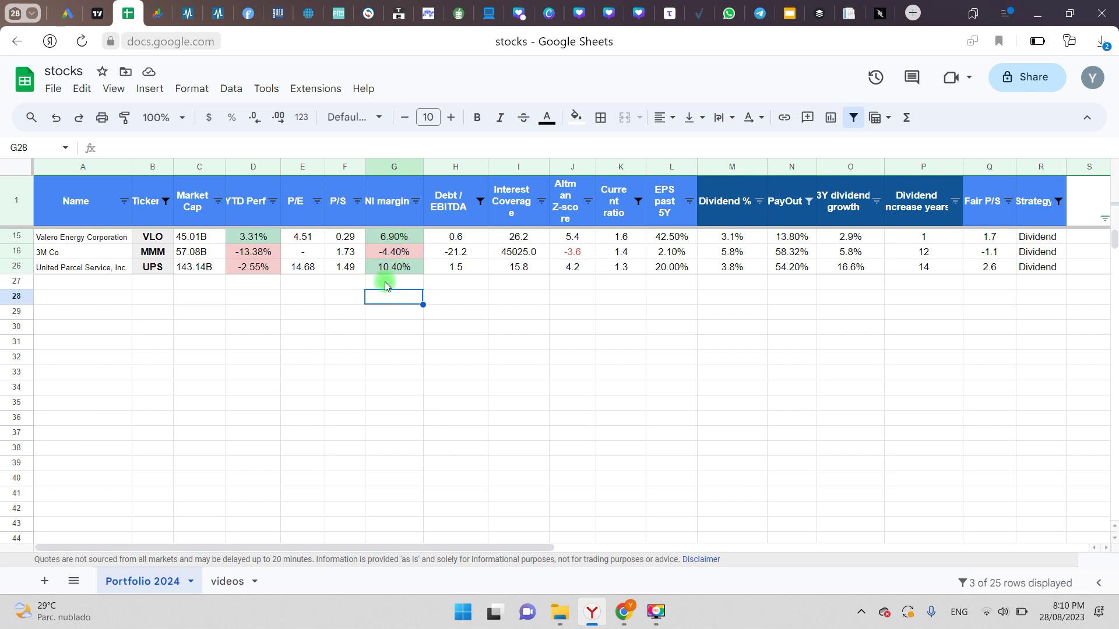
click(392, 313)
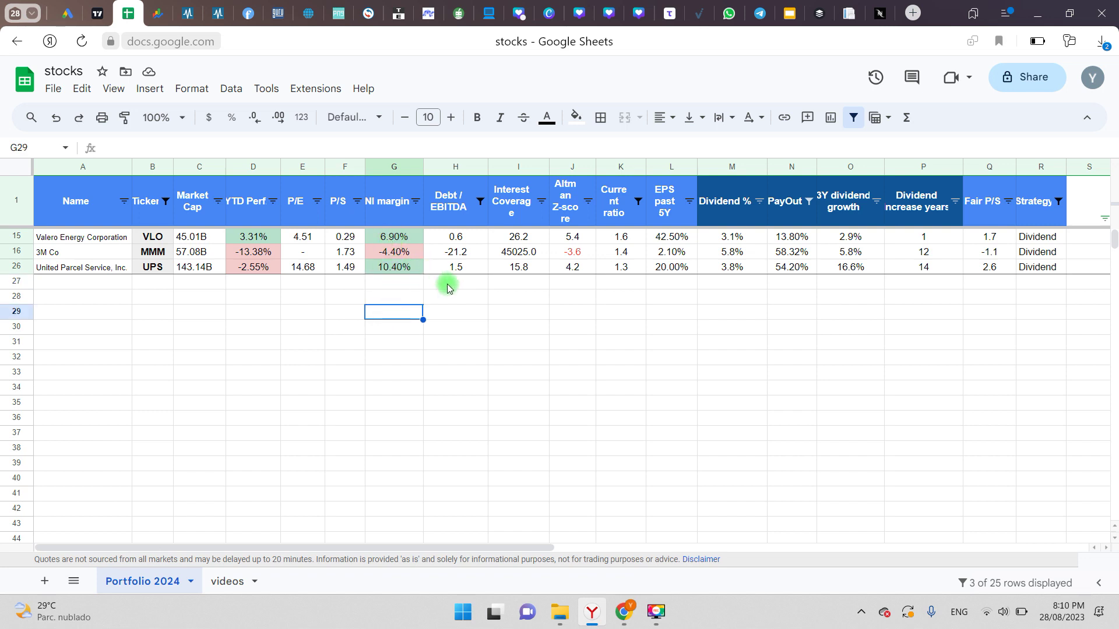
click(466, 298)
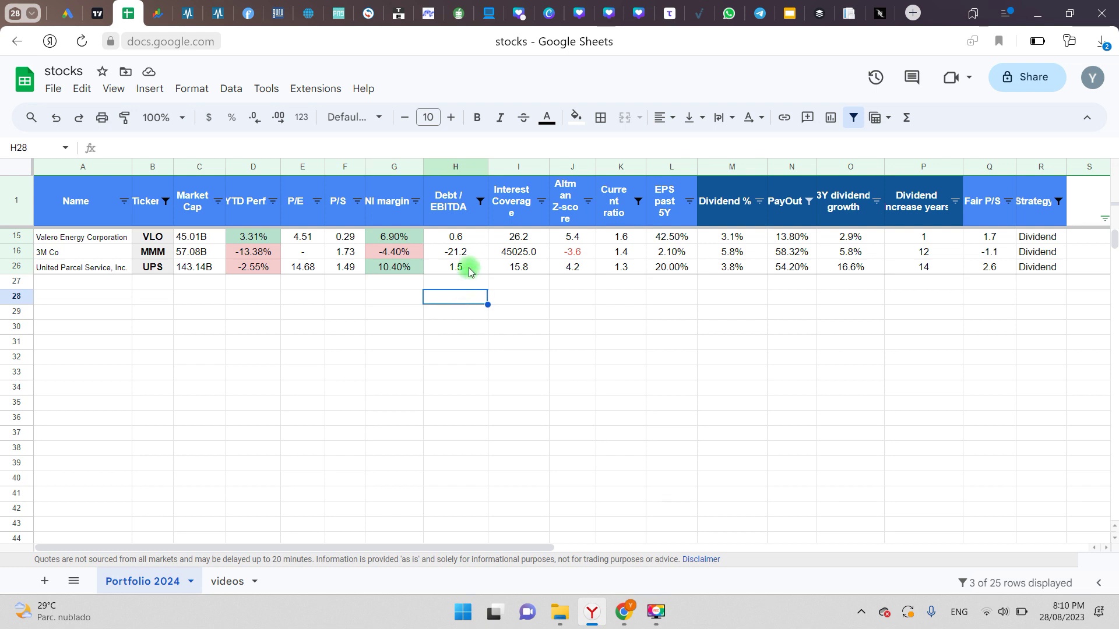
click(534, 296)
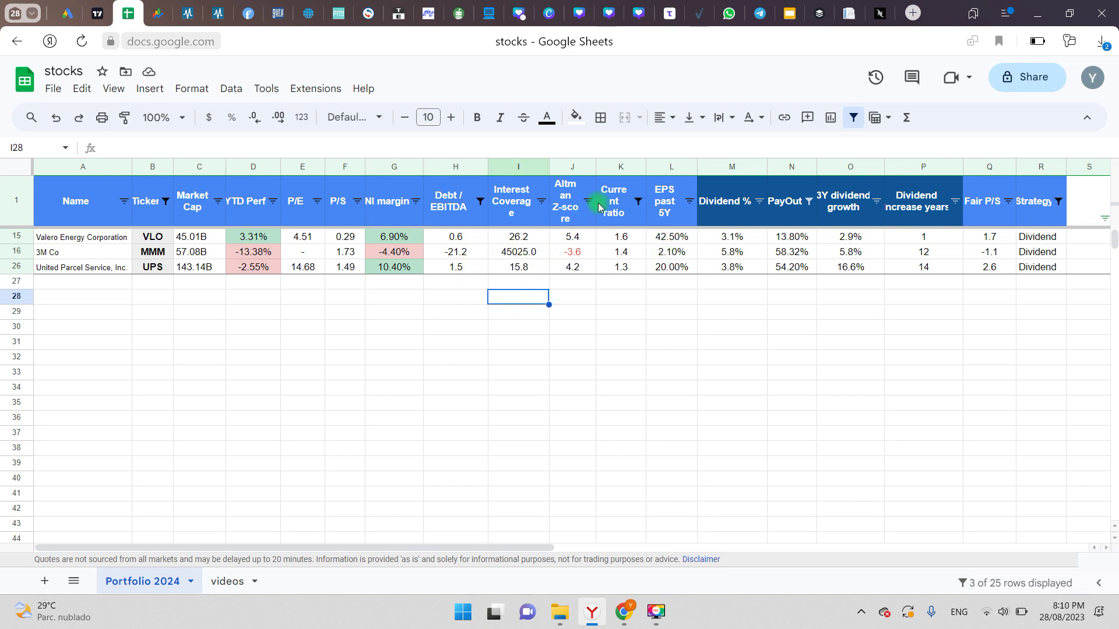
click(575, 301)
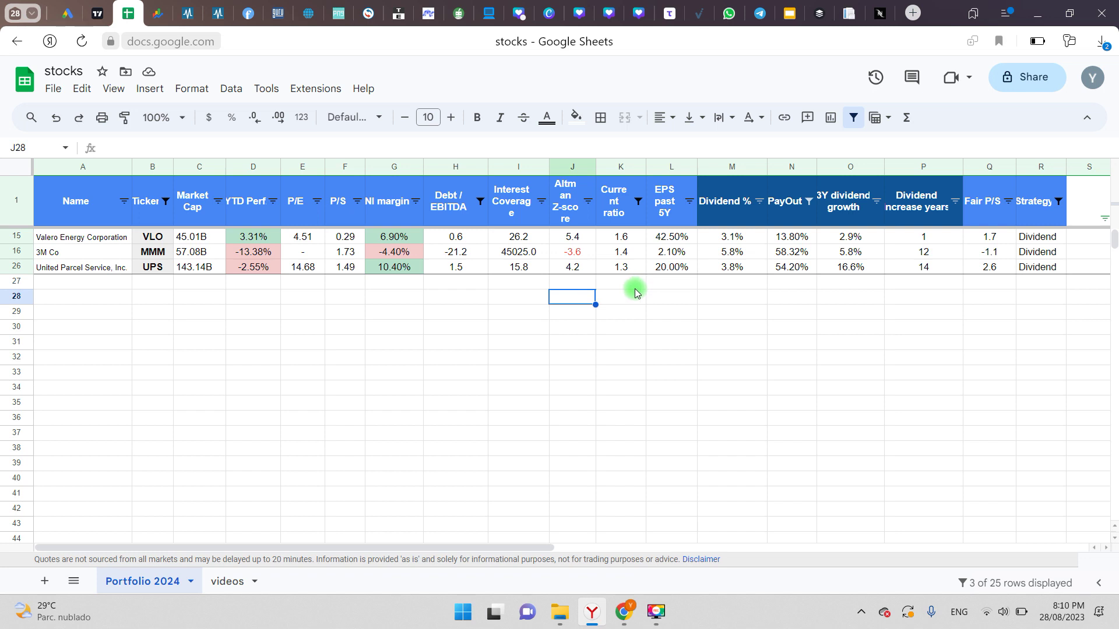
click(632, 307)
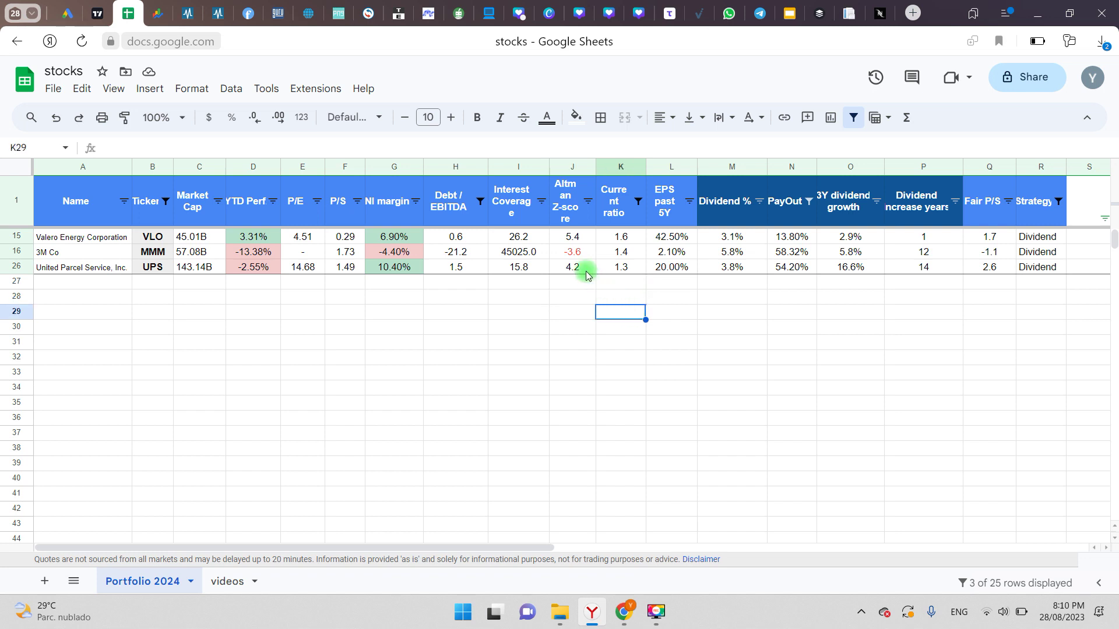
click(670, 297)
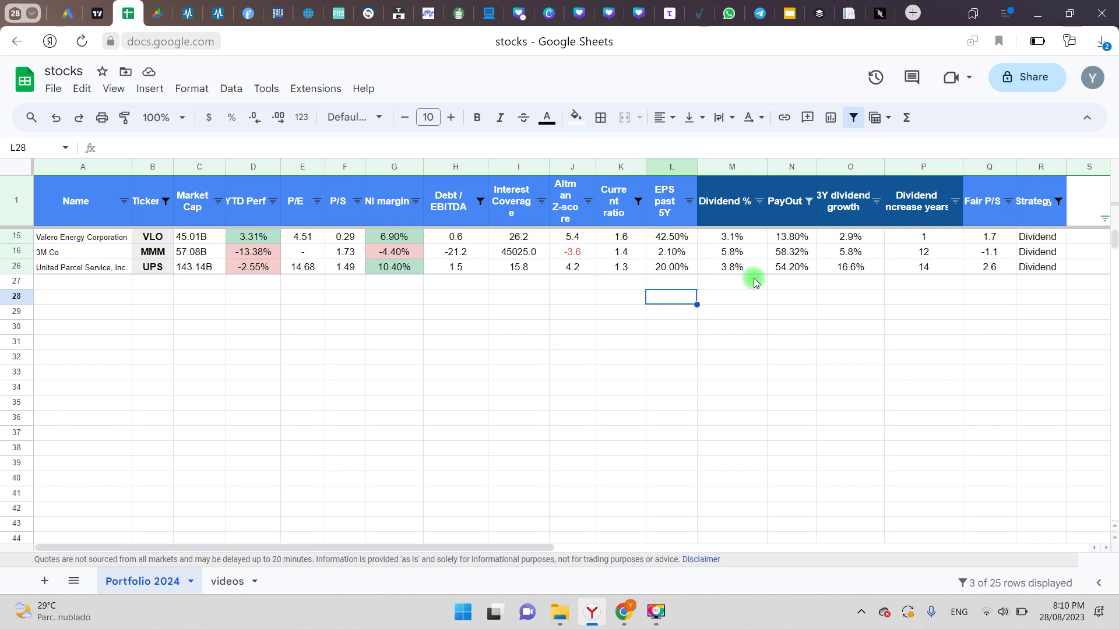
click(794, 327)
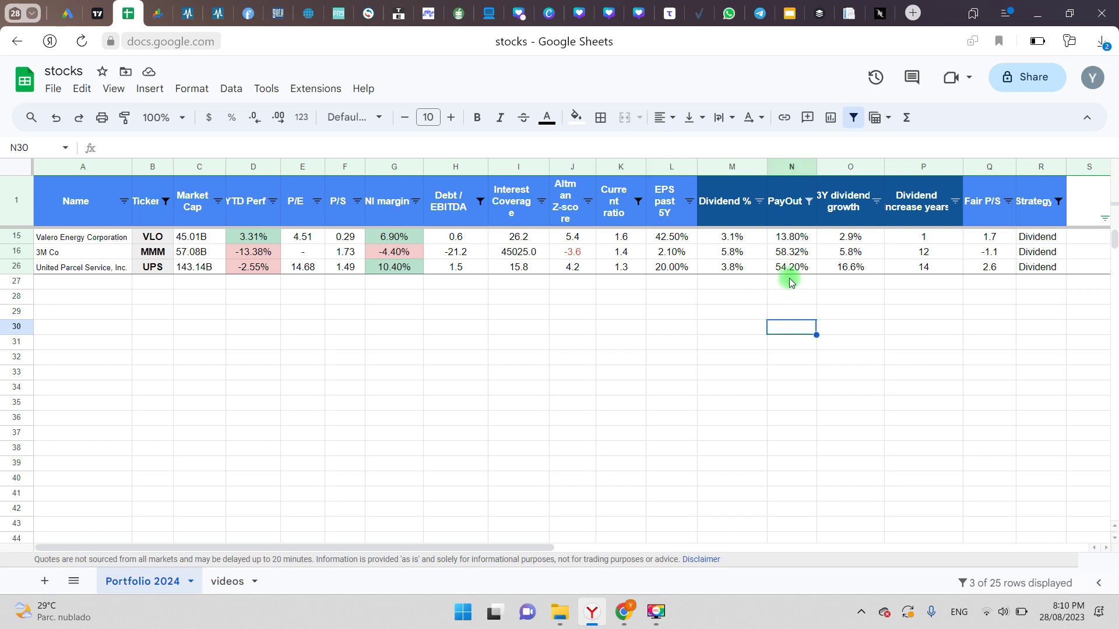
click(790, 284)
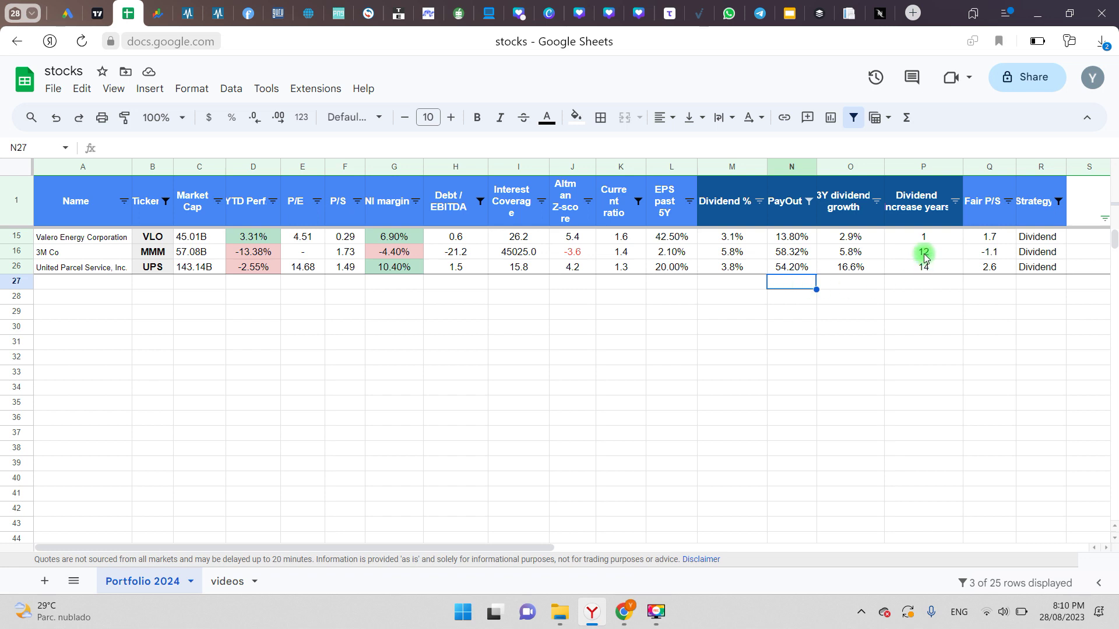
click(923, 328)
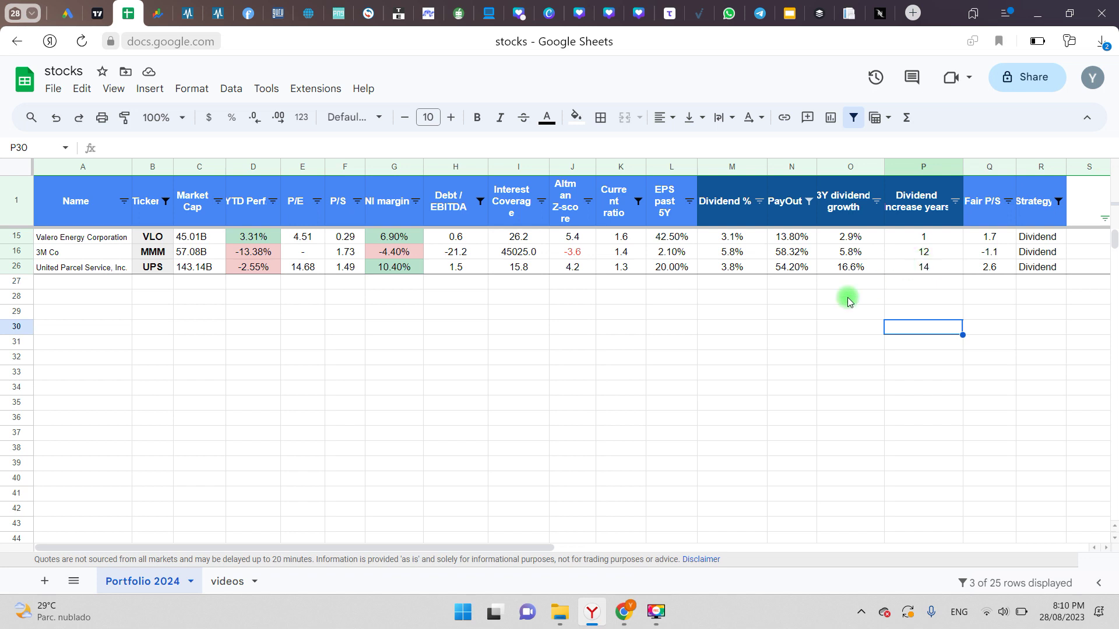
click(785, 328)
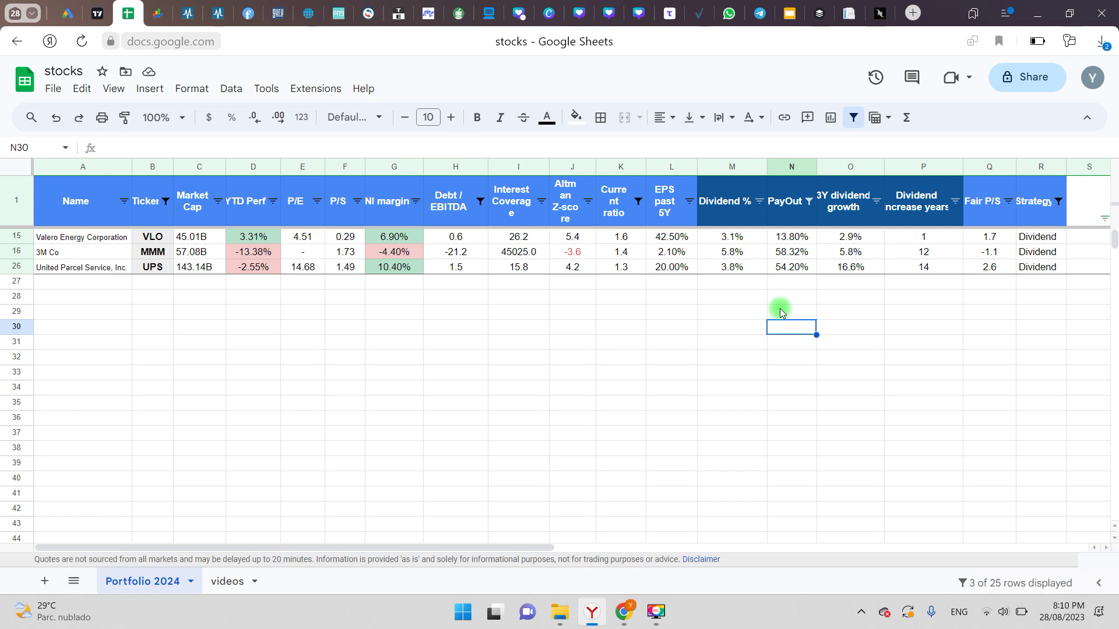
click(339, 361)
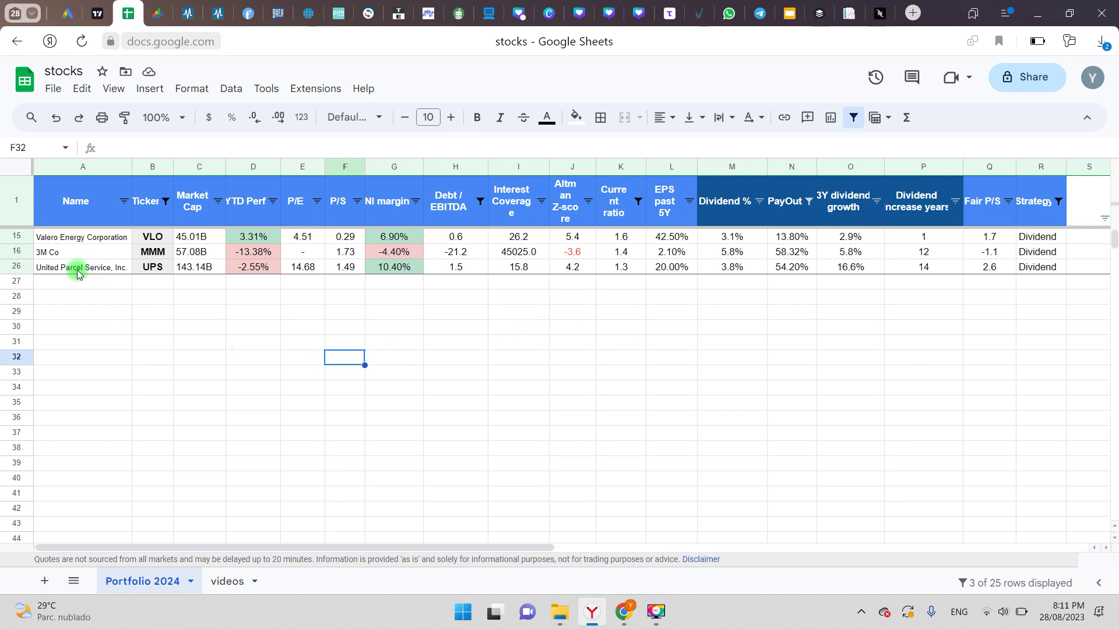
Return to the UPS weekly chart, rescale it, and pan to show weeks from 2021 onward
click(98, 5)
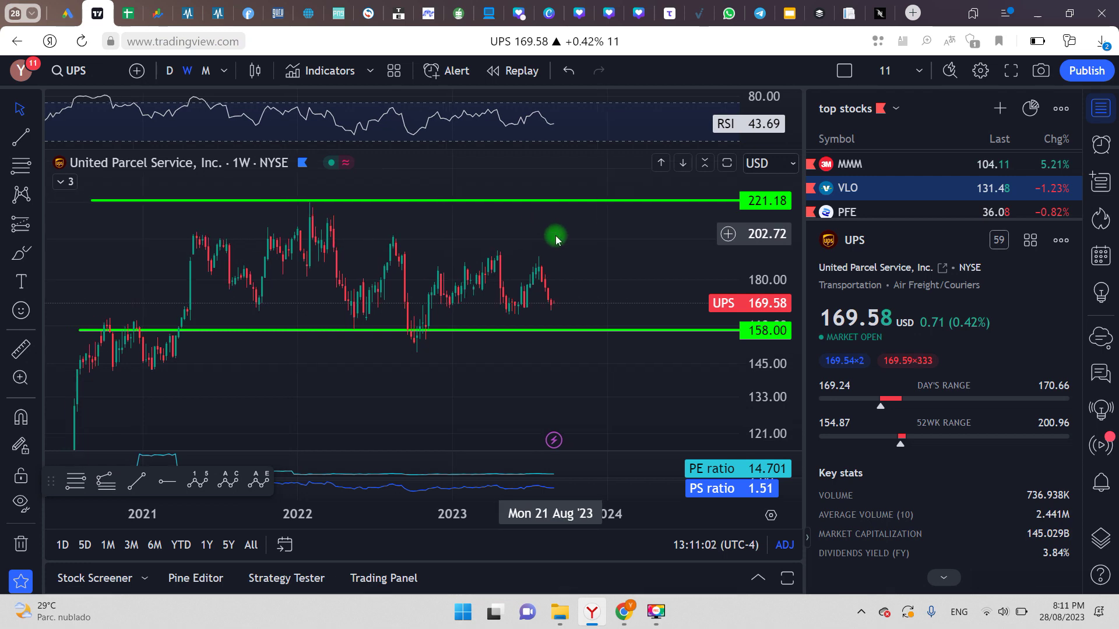
scroll(773, 249, down, 3)
scroll(774, 250, down, 3)
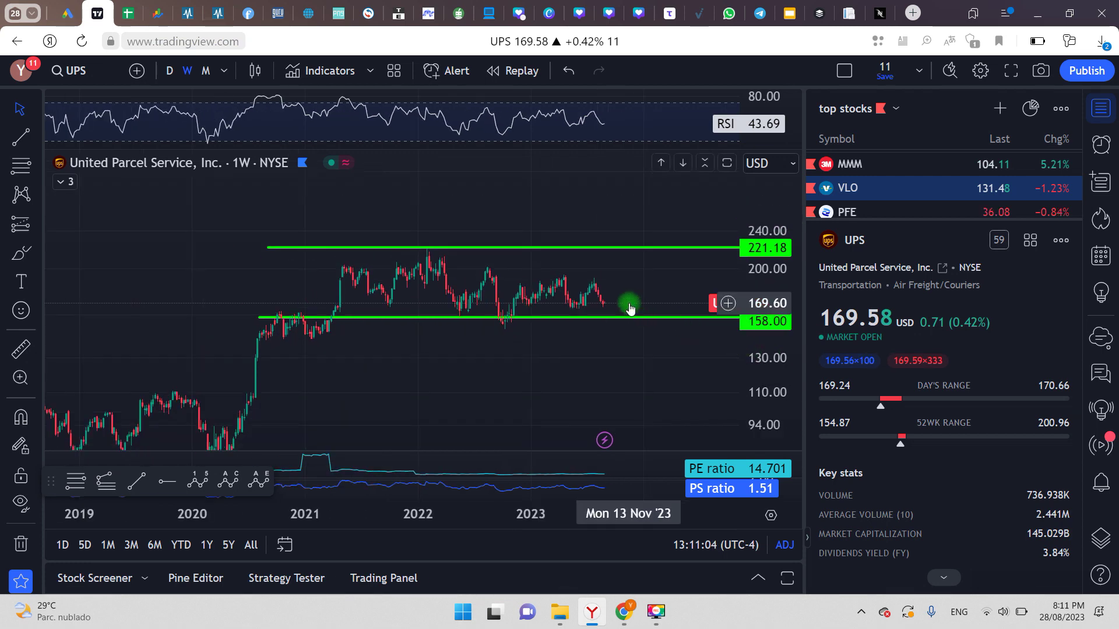
scroll(583, 297, up, 2)
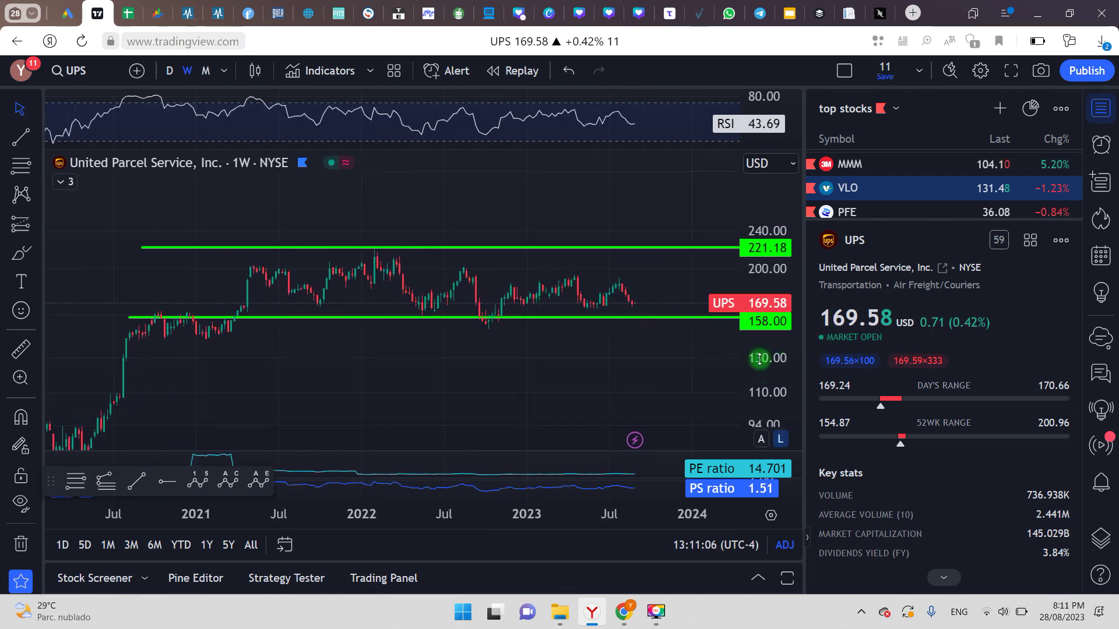
scroll(771, 278, up, 3)
drag(631, 257, 587, 275)
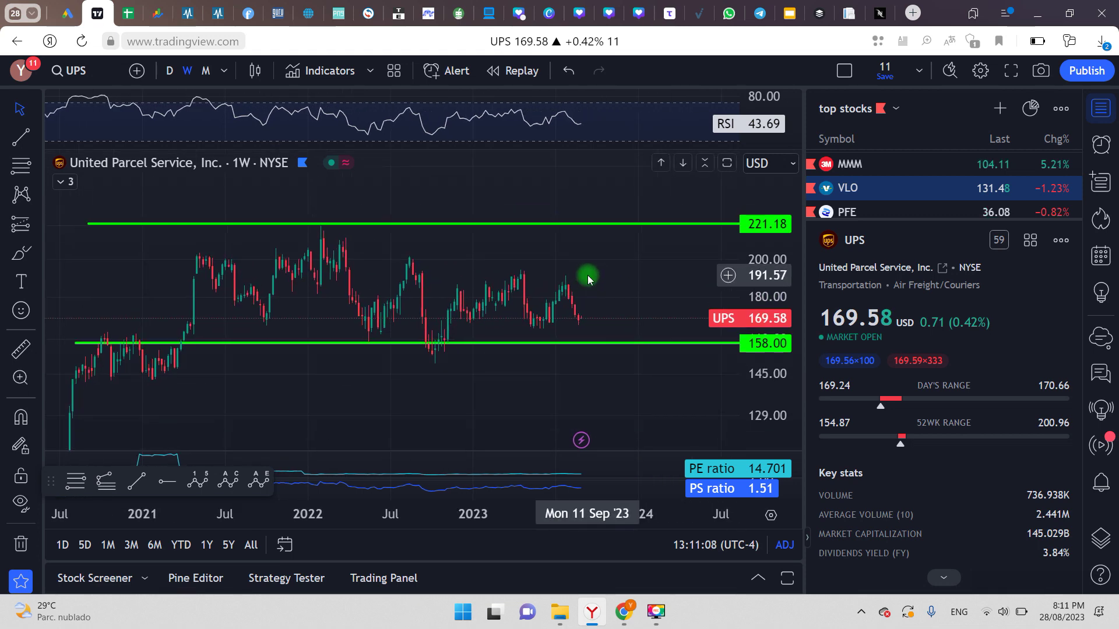
scroll(589, 279, up, 1)
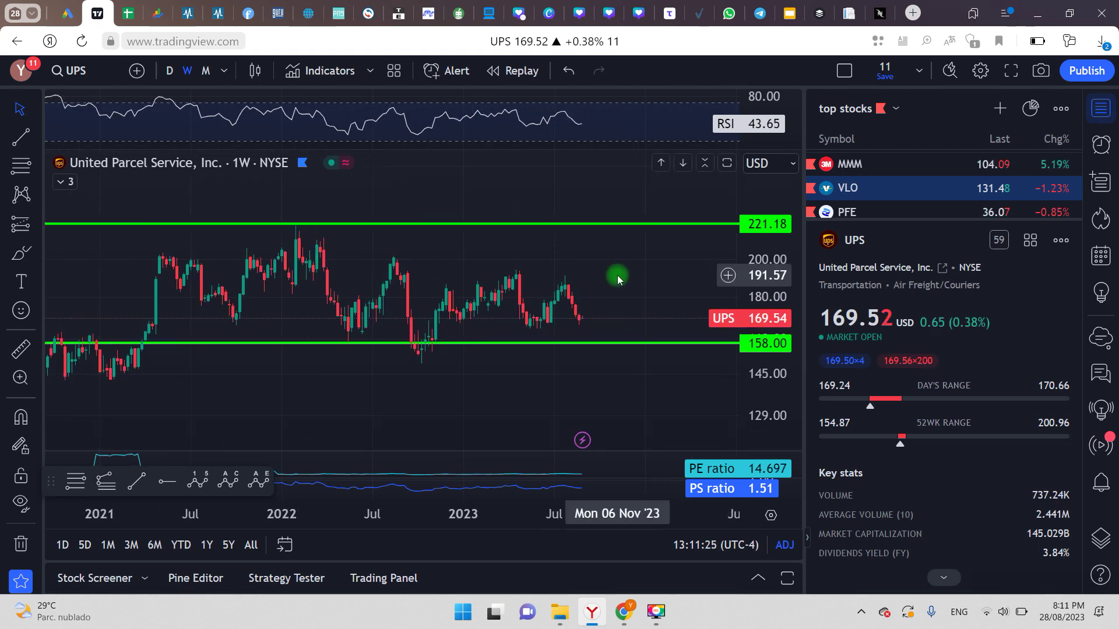